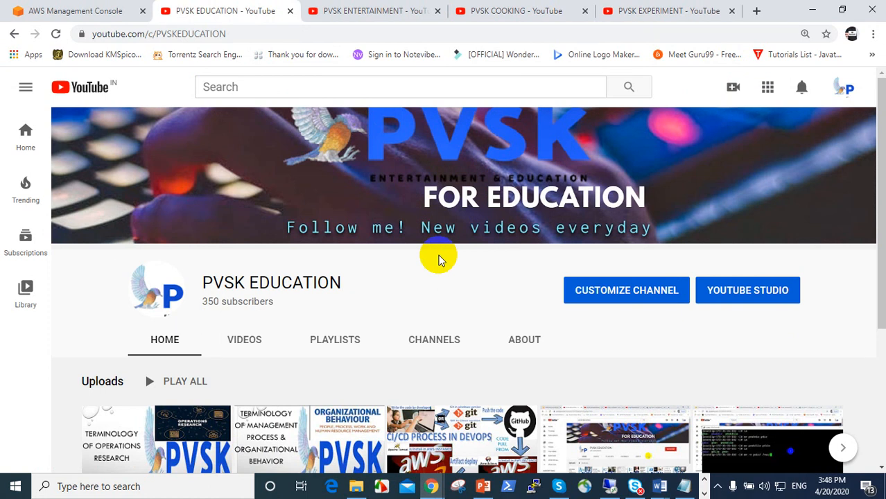
Switch to the AWS Management Console tab and scroll through the All services list
{"action": "left_click", "coordinate": [96, 14]}
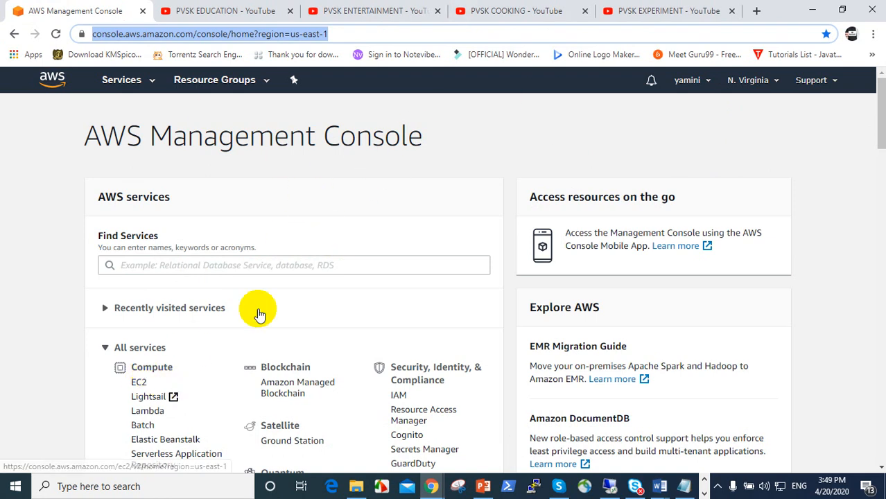
{"action": "scroll", "coordinate": [419, 249], "scroll_direction": "down", "scroll_amount": 1}
{"action": "scroll", "coordinate": [421, 249], "scroll_direction": "down", "scroll_amount": 4}
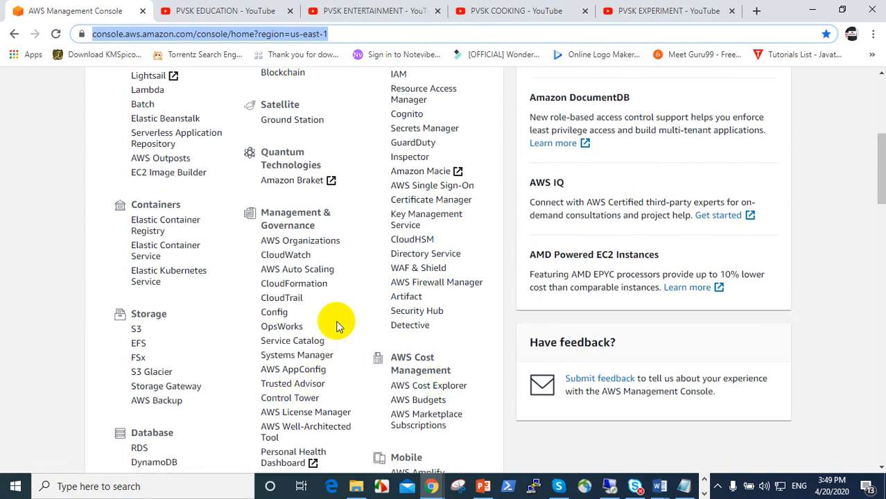
{"action": "scroll", "coordinate": [340, 321], "scroll_direction": "up", "scroll_amount": 2}
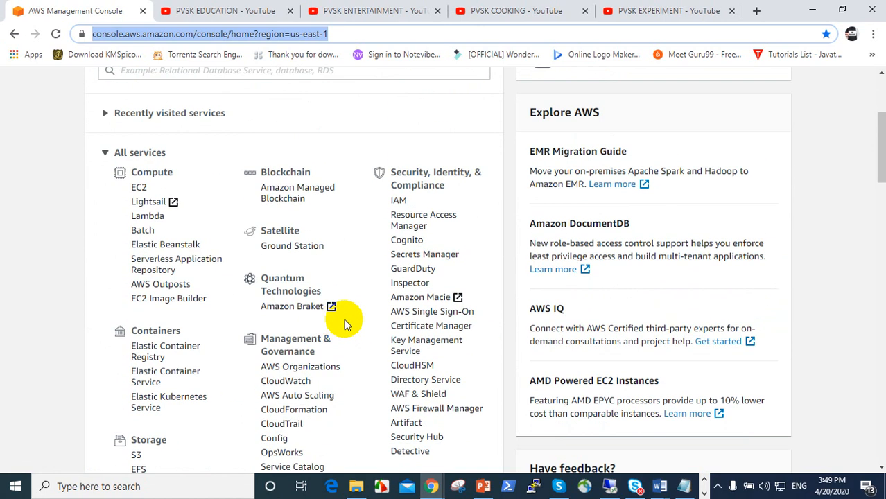
Open IAM under Security, Identity & Compliance and show its Users list of five users
{"action": "left_click", "coordinate": [399, 203]}
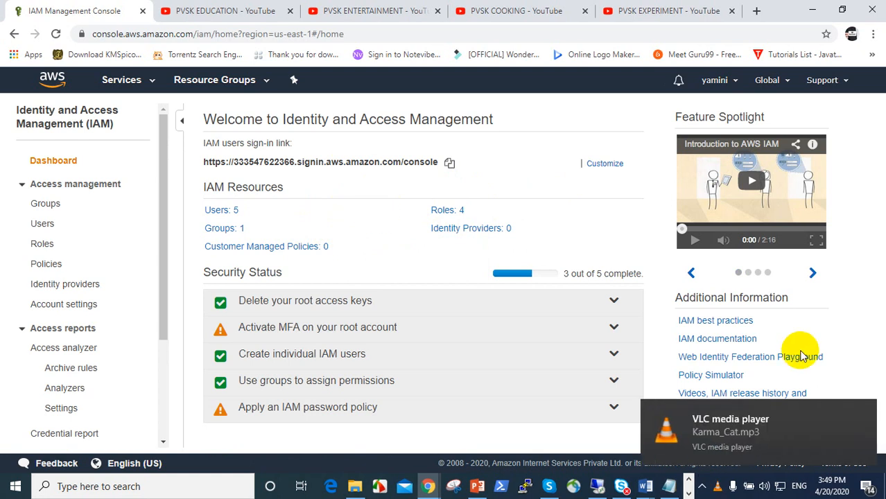
{"action": "left_click", "coordinate": [862, 410]}
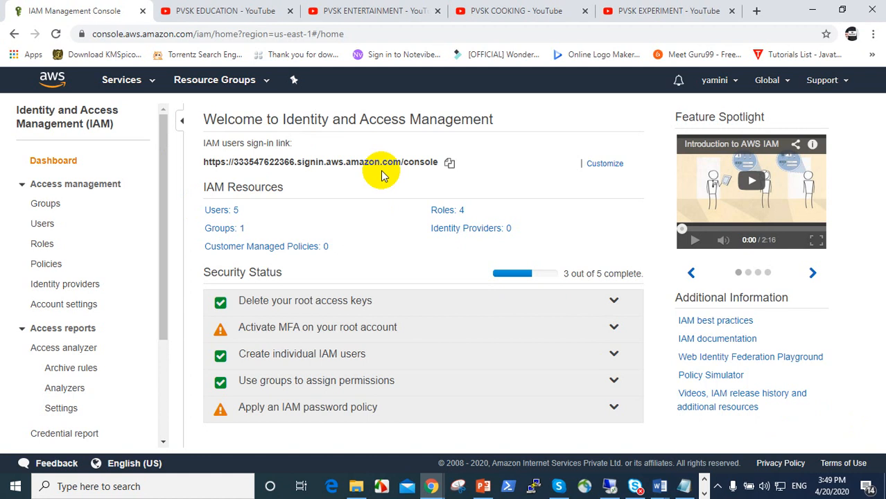
{"action": "left_click", "coordinate": [41, 223]}
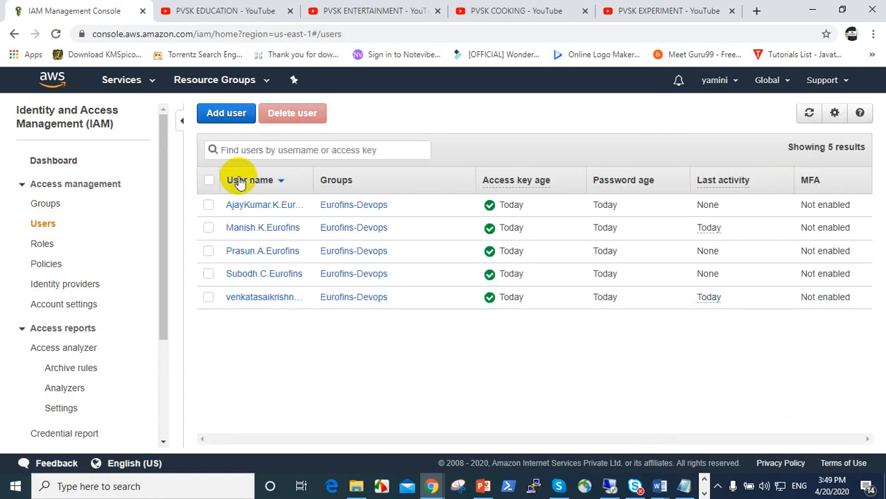
Start adding a new IAM user and enter its user name
{"action": "left_click", "coordinate": [227, 114]}
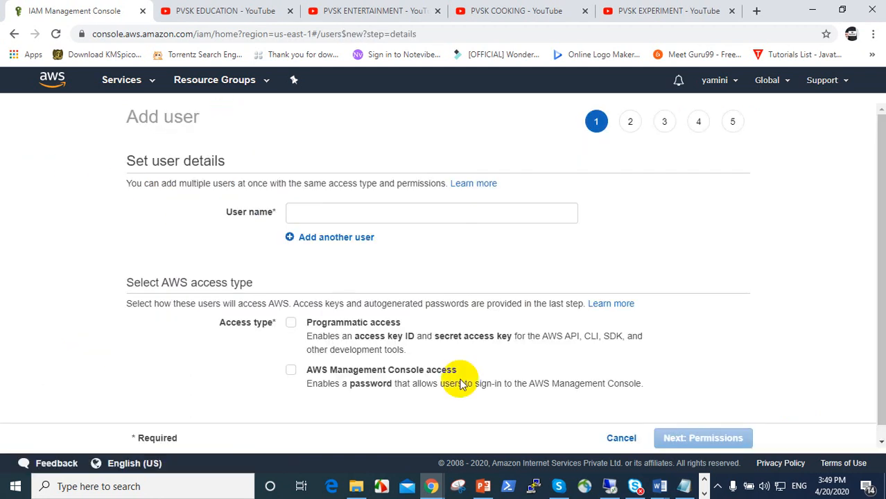
{"action": "left_click", "coordinate": [336, 219]}
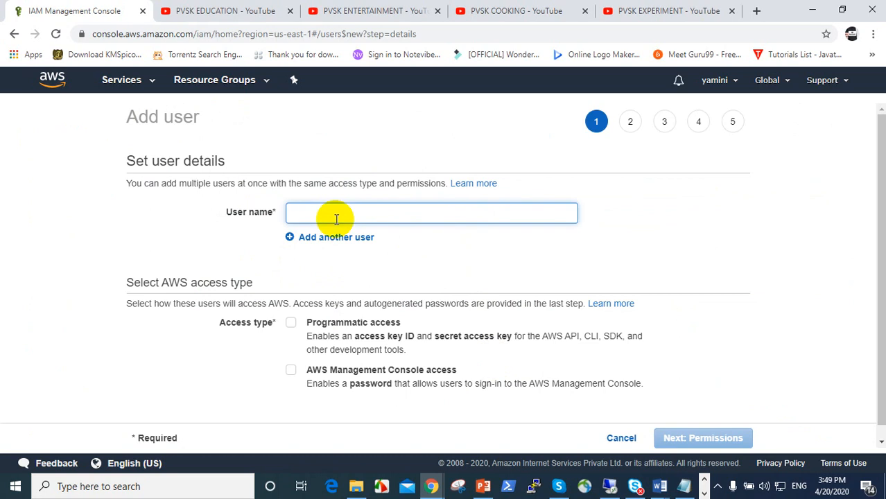
{"action": "type", "text": "pvskedu"}
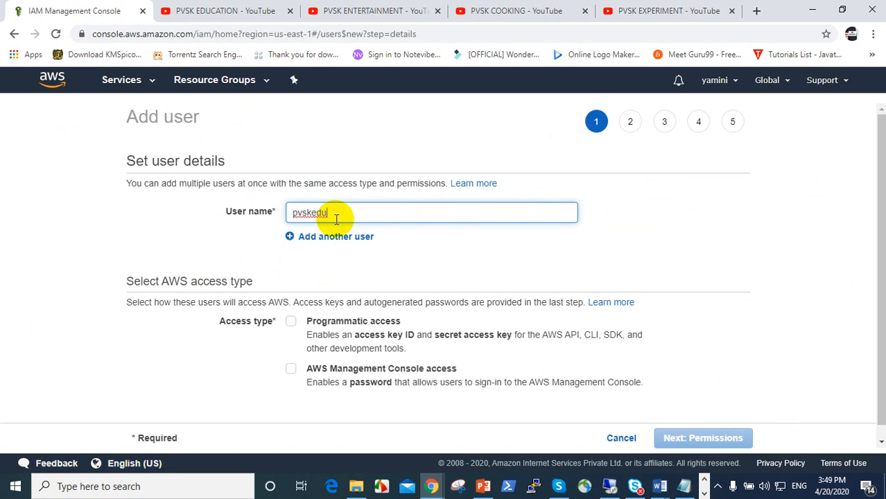
{"action": "scroll", "coordinate": [439, 283], "scroll_direction": "down", "scroll_amount": 1}
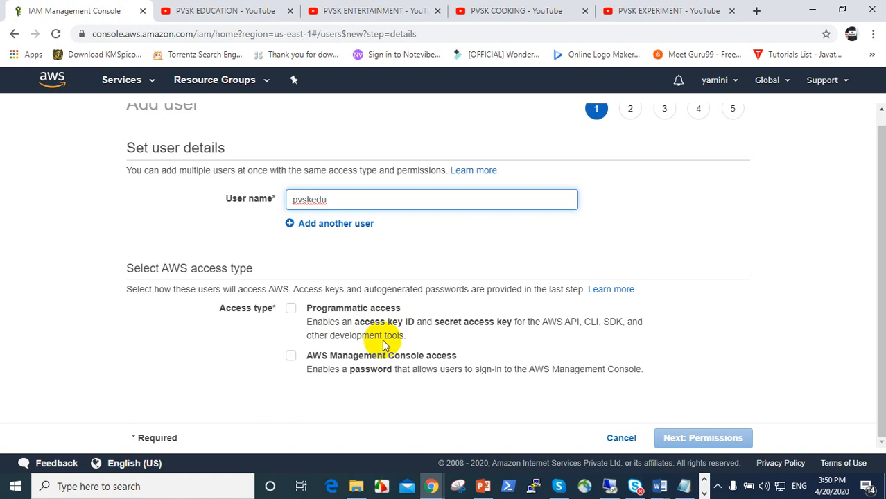
Give the new user both programmatic access and AWS Management Console access
{"action": "left_click", "coordinate": [291, 309]}
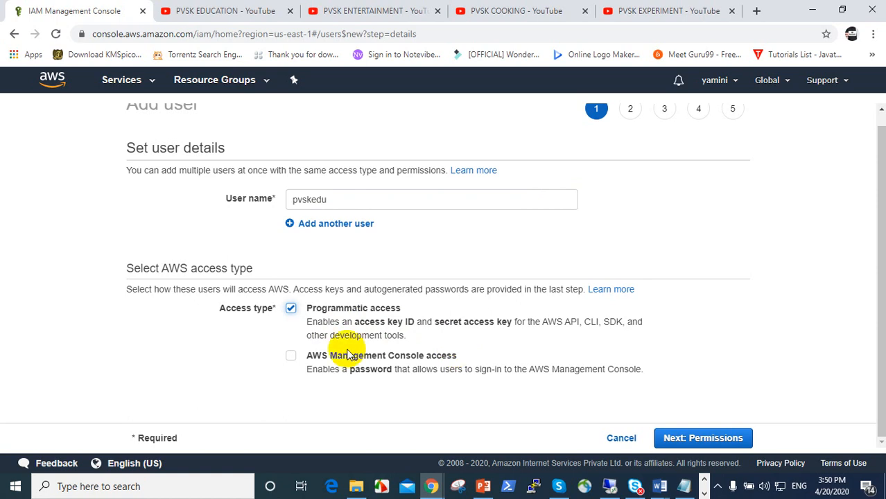
{"action": "left_click", "coordinate": [290, 309]}
{"action": "left_click", "coordinate": [290, 309]}
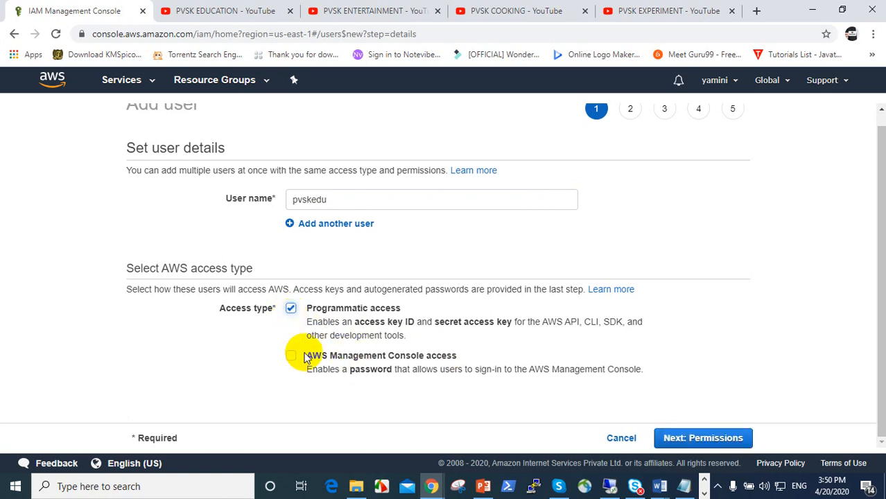
{"action": "left_click", "coordinate": [438, 356]}
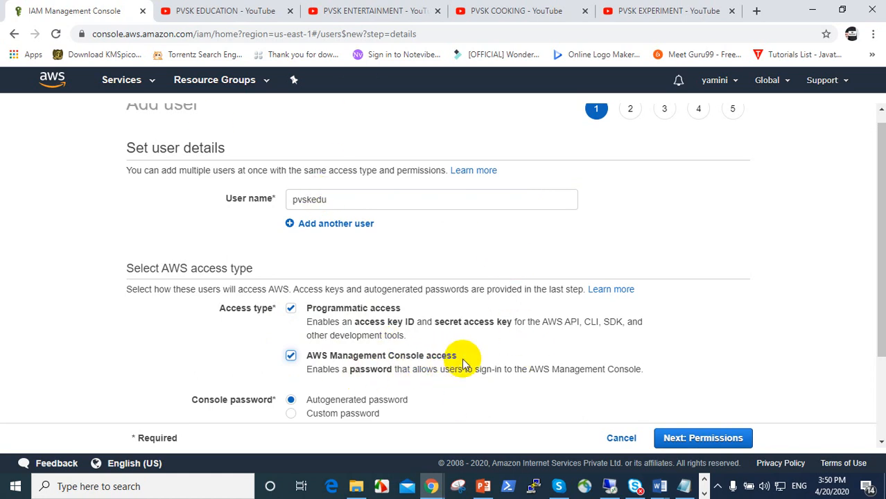
Set a custom console password for the user and continue to permissions
{"action": "scroll", "coordinate": [475, 361], "scroll_direction": "down", "scroll_amount": 3}
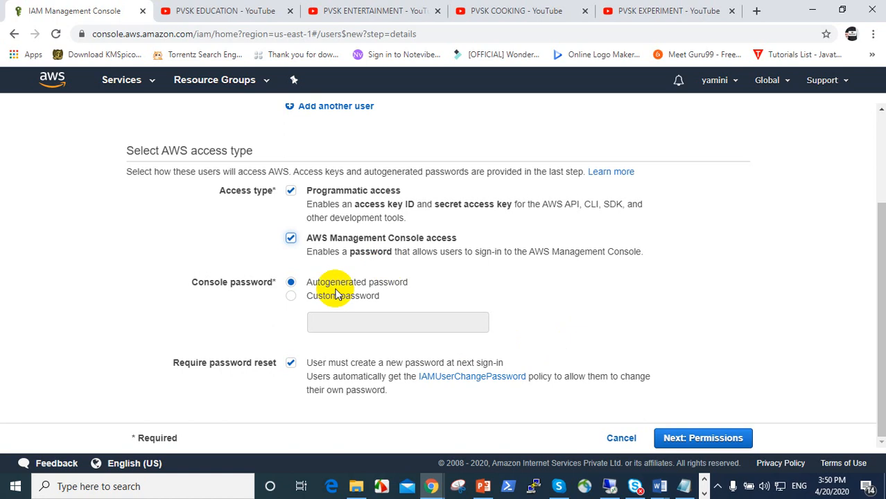
{"action": "left_click", "coordinate": [339, 296]}
{"action": "left_click", "coordinate": [364, 326]}
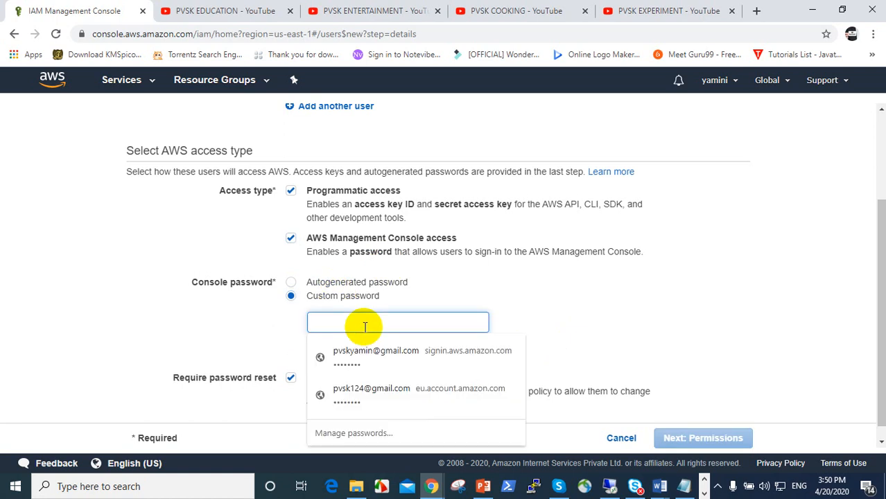
{"action": "type", "text": "p"}
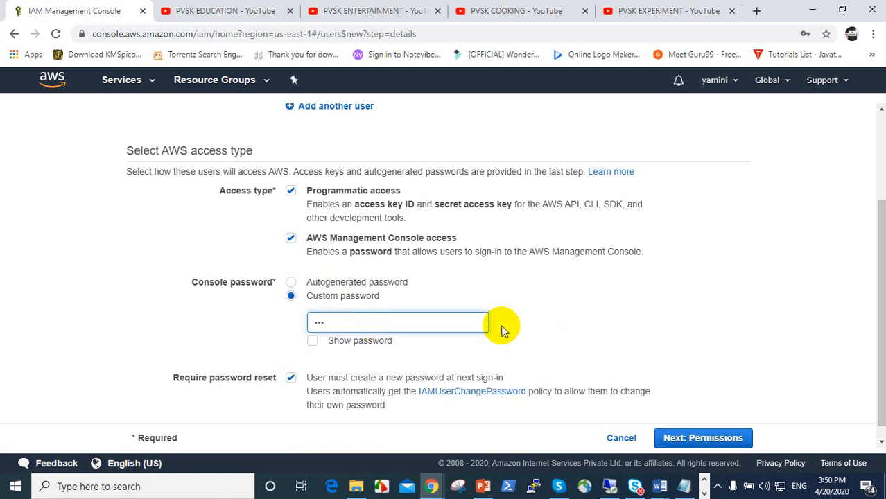
{"action": "left_click", "coordinate": [540, 334]}
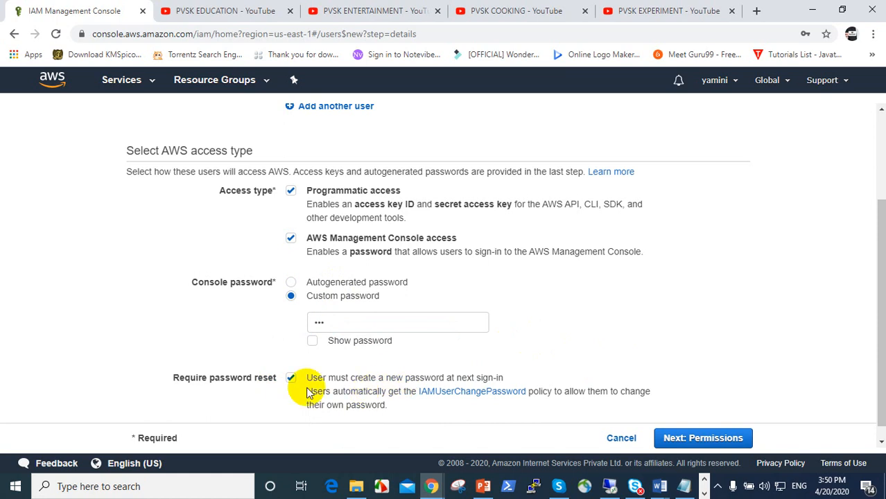
{"action": "left_click", "coordinate": [699, 439]}
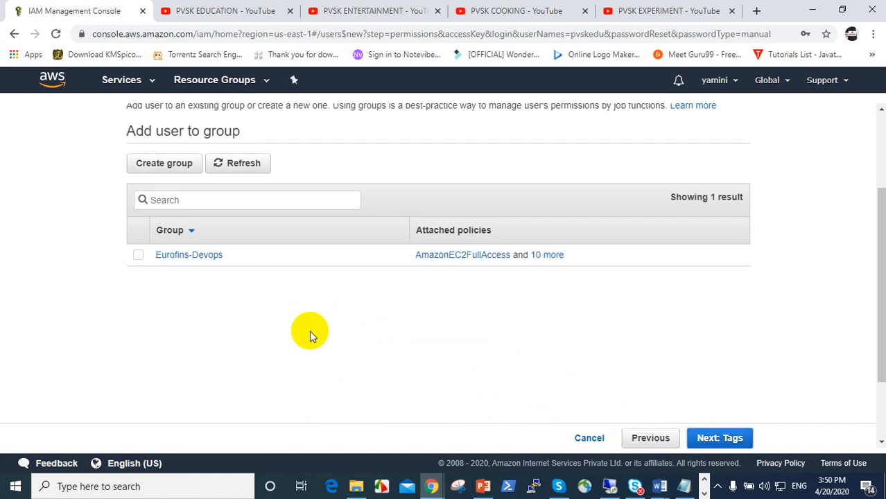
Create group pvsk with the AmazonS3FullAccess policy, found by searching 's3', and assign the user
{"action": "left_click", "coordinate": [154, 163]}
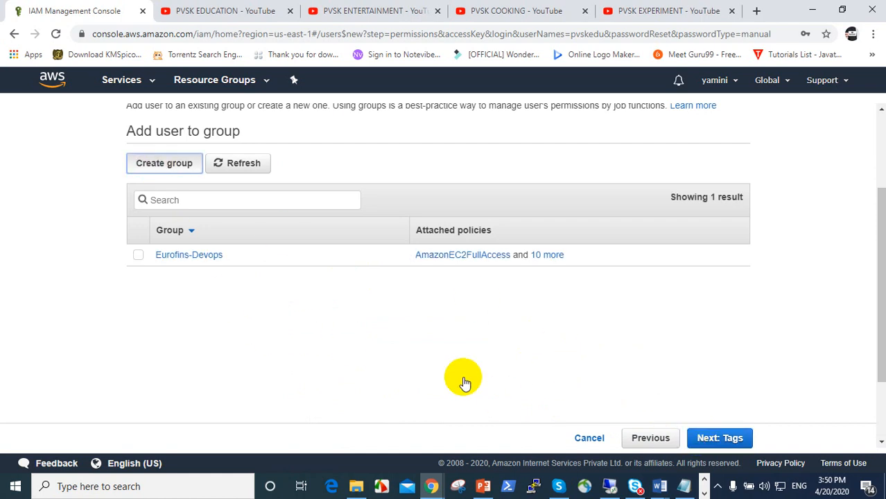
{"action": "left_click", "coordinate": [170, 166]}
{"action": "left_click", "coordinate": [281, 191]}
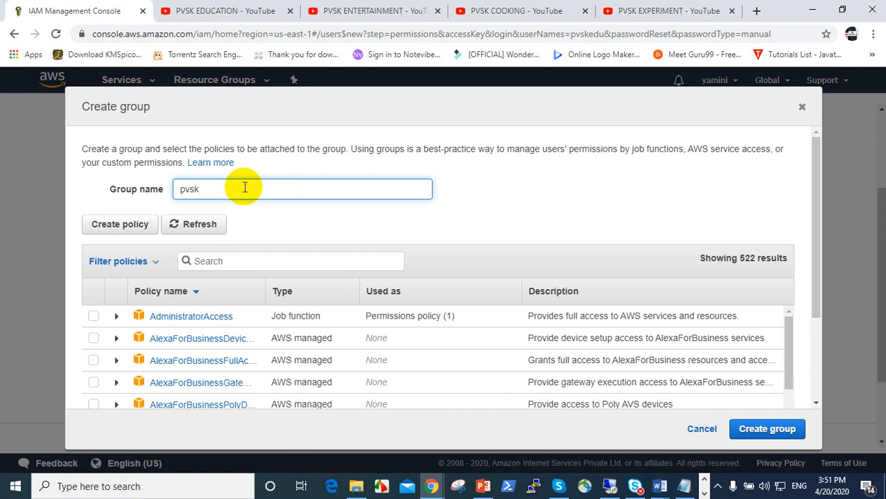
{"action": "left_click", "coordinate": [209, 261]}
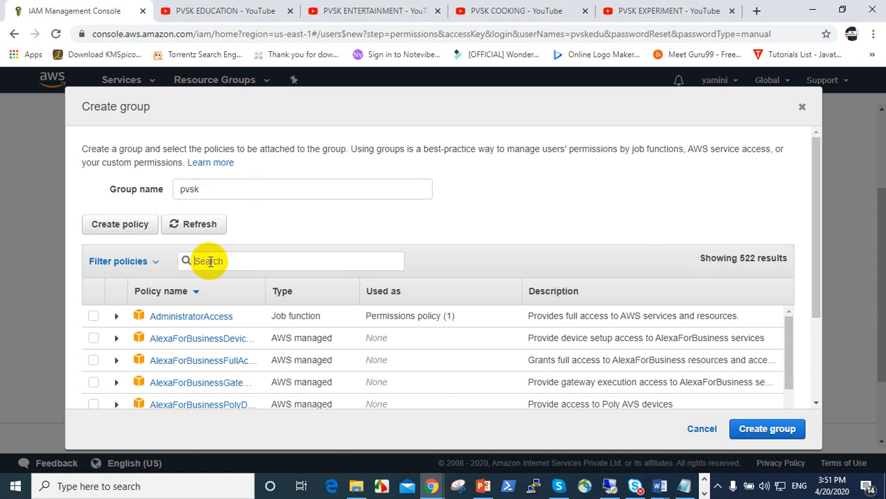
{"action": "type", "text": "s3"}
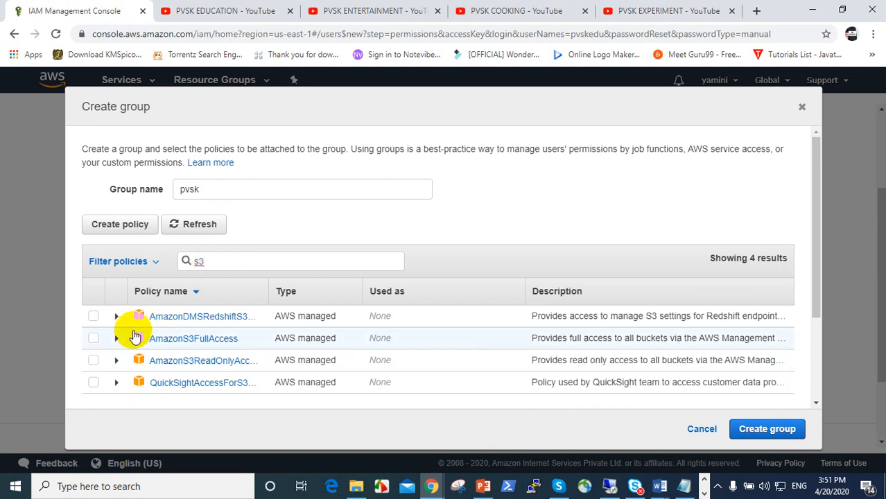
{"action": "left_click", "coordinate": [91, 342]}
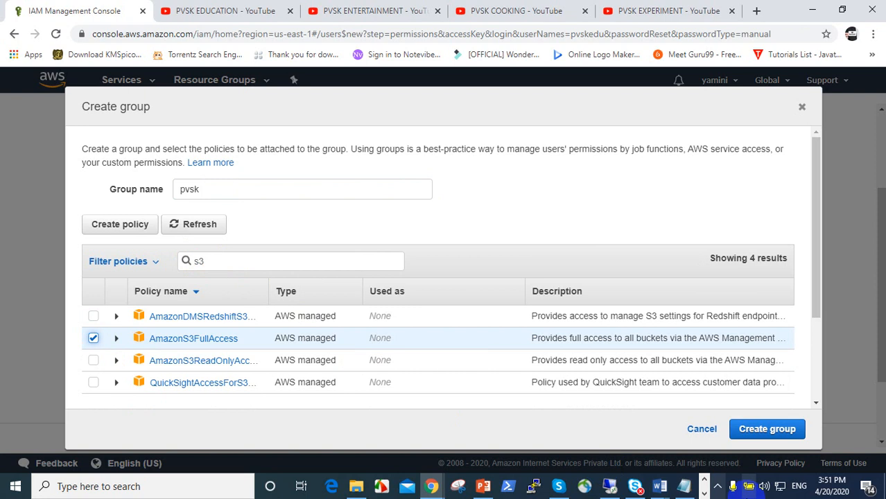
{"action": "left_click", "coordinate": [784, 440]}
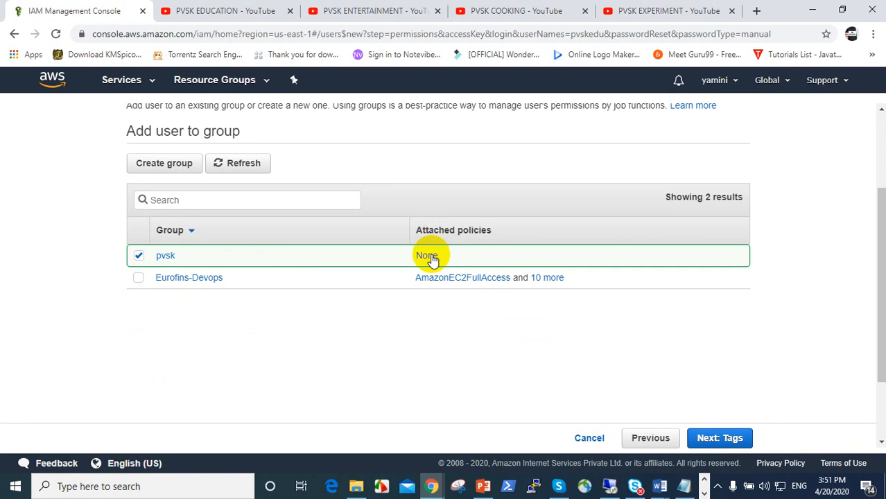
{"action": "left_click", "coordinate": [732, 443]}
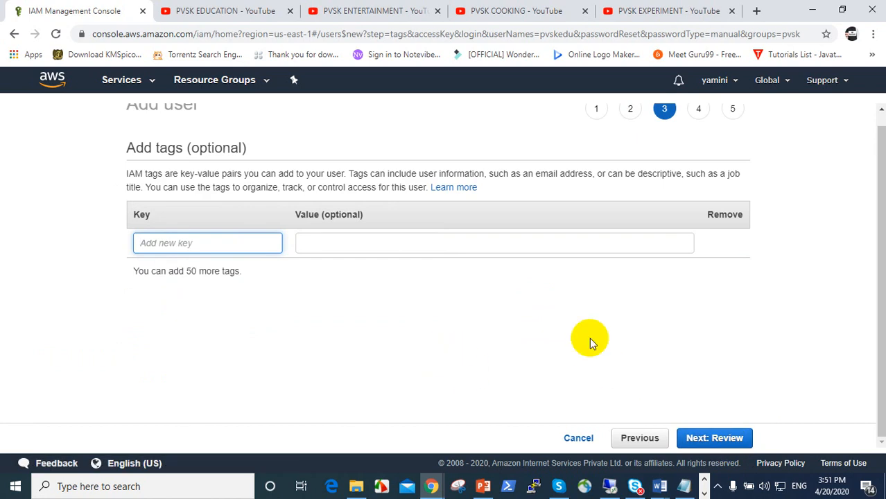
Add the tag name = pvsk to the new user
{"action": "type", "text": "name"}
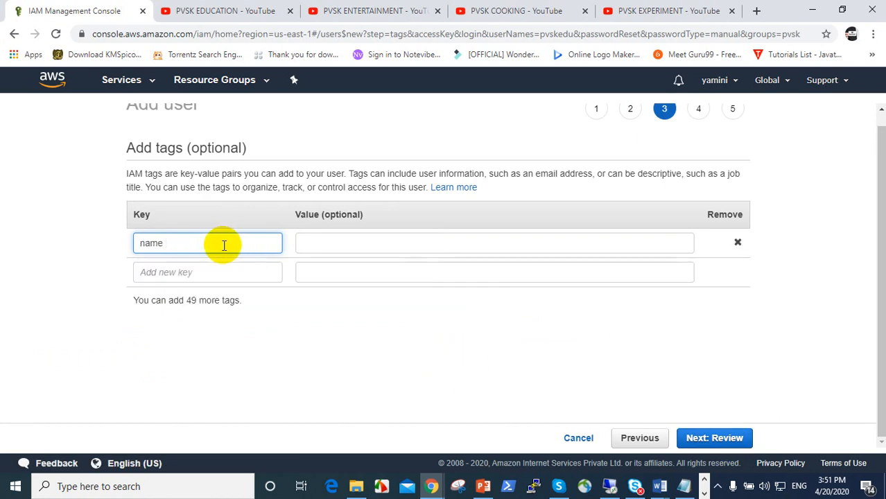
{"action": "key", "text": "Tab"}
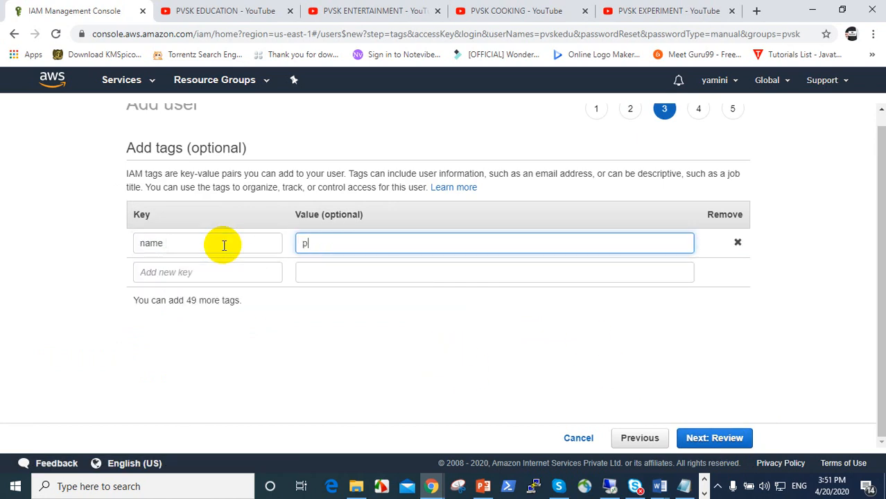
{"action": "type", "text": "pvsk"}
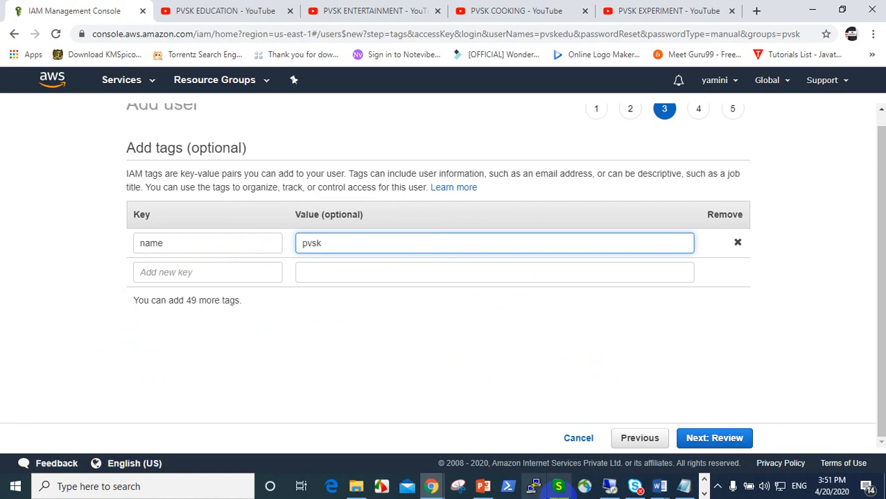
{"action": "left_click", "coordinate": [725, 443]}
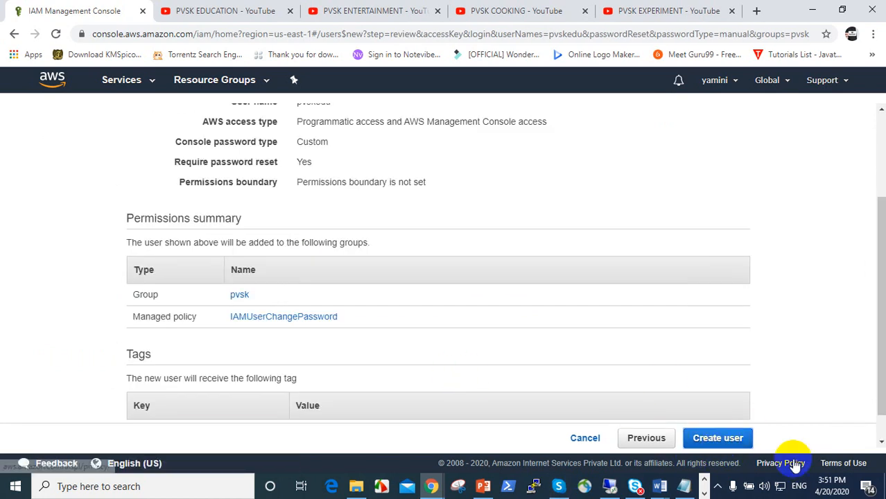
Review the settings and create the user pvskedu
{"action": "scroll", "coordinate": [761, 424], "scroll_direction": "up", "scroll_amount": 2}
{"action": "scroll", "coordinate": [760, 423], "scroll_direction": "down", "scroll_amount": 2}
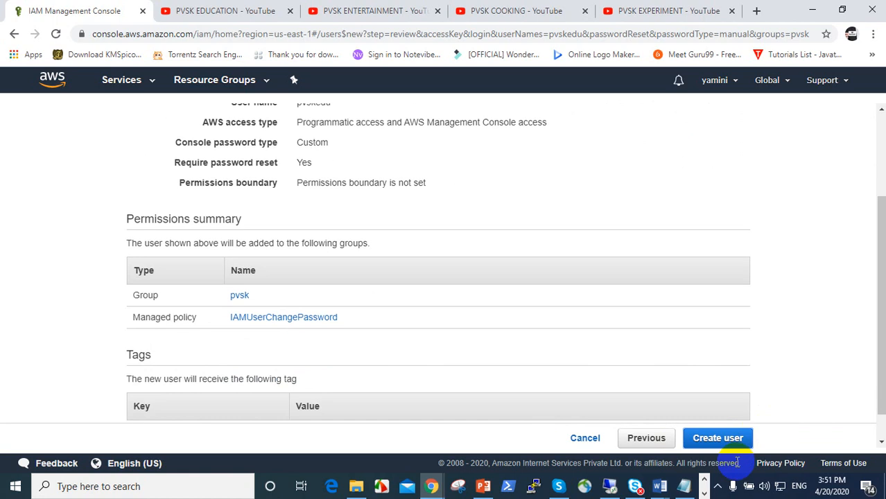
{"action": "left_click", "coordinate": [721, 440]}
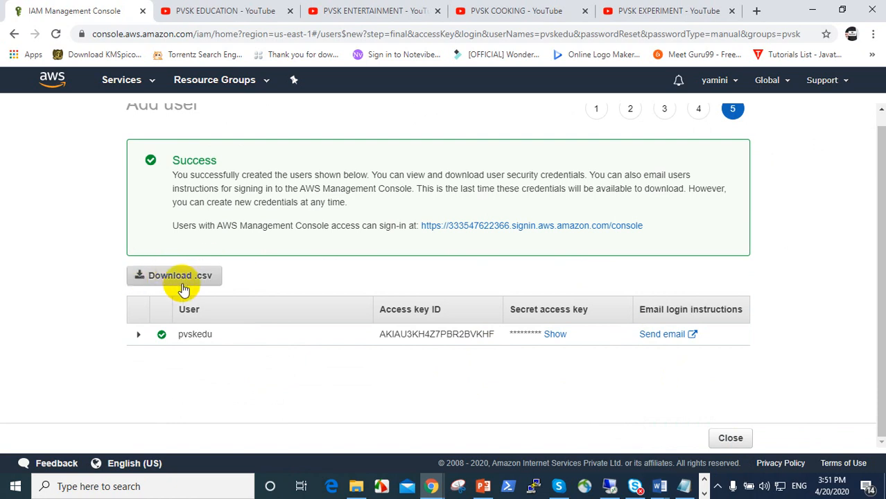
Download the user's credentials .csv and open credentials (3).csv in Excel
{"action": "left_click", "coordinate": [181, 281]}
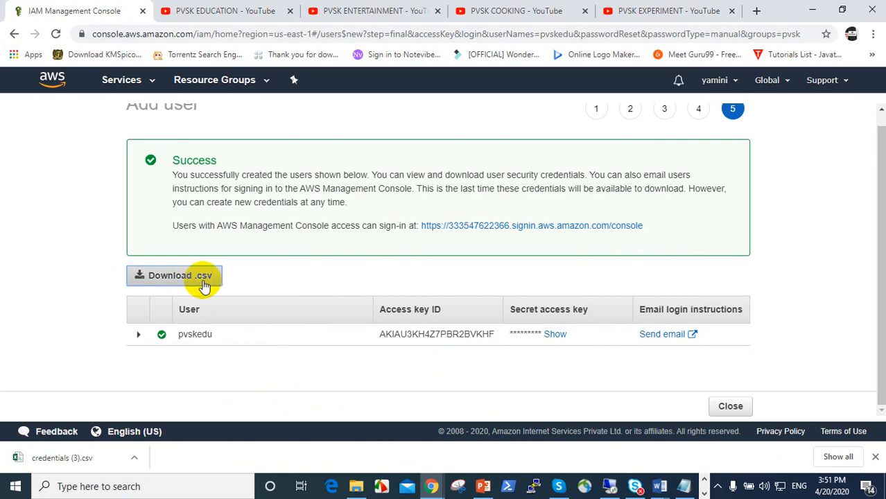
{"action": "left_click", "coordinate": [76, 458]}
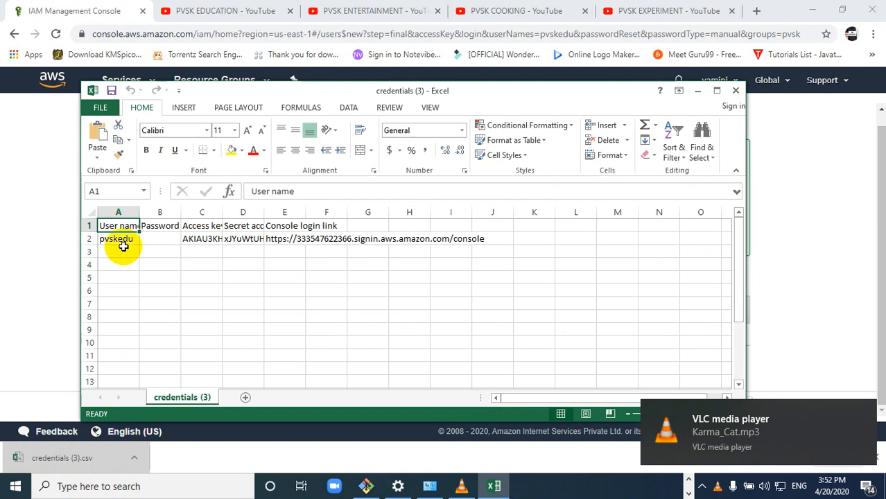
Inspect cells B2–E2, widen column E to show the full login link, then minimize Excel
{"action": "left_click", "coordinate": [153, 243]}
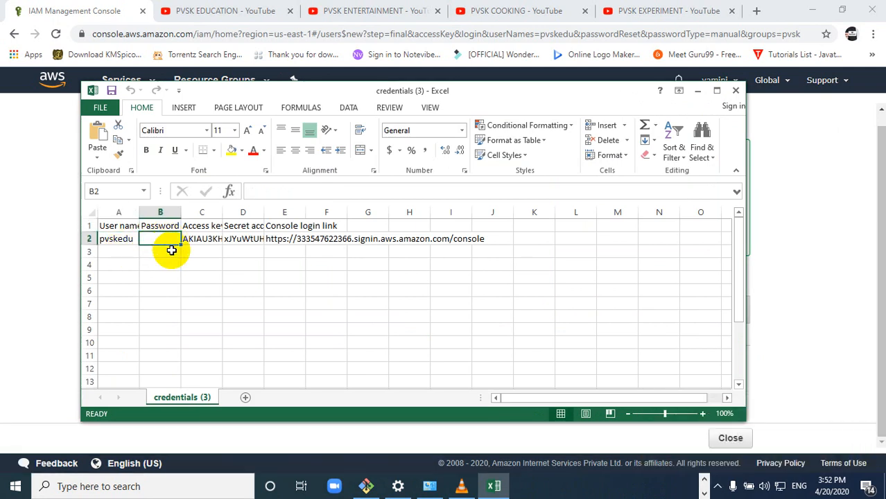
{"action": "left_click", "coordinate": [200, 238]}
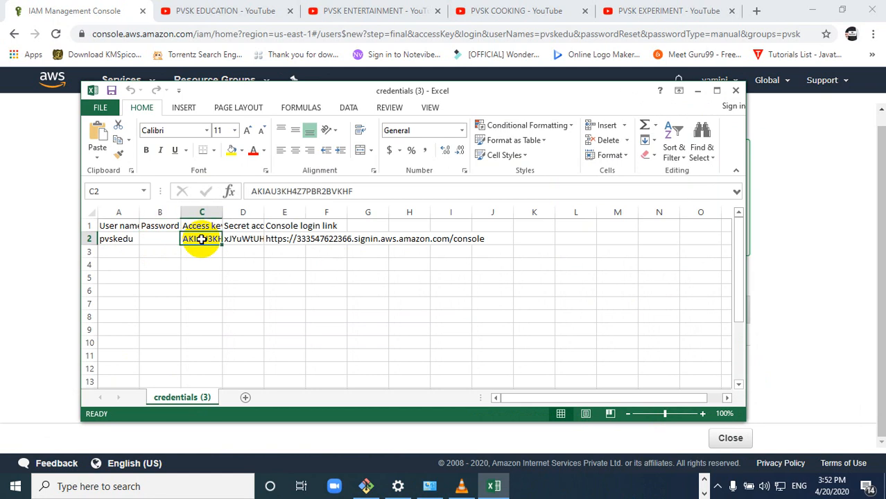
{"action": "left_click", "coordinate": [246, 240]}
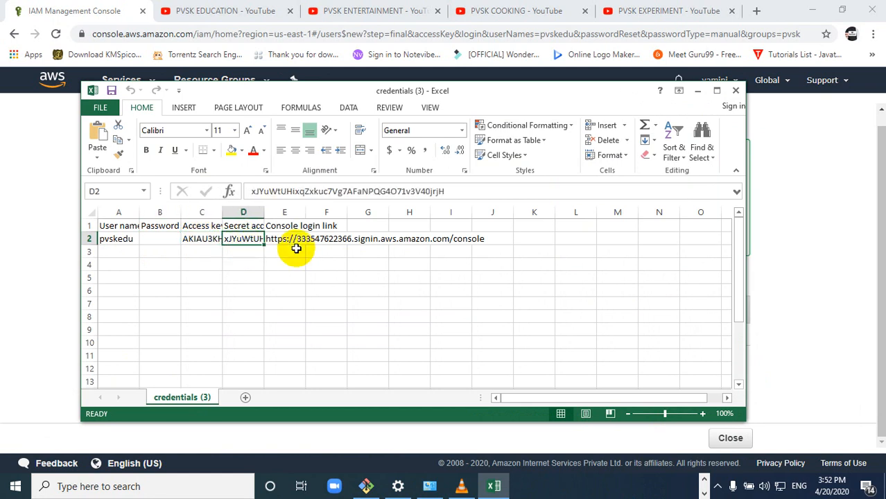
{"action": "left_click", "coordinate": [295, 242]}
{"action": "left_click_drag", "start_coordinate": [308, 212], "coordinate": [368, 212]}
{"action": "left_click", "coordinate": [444, 239]}
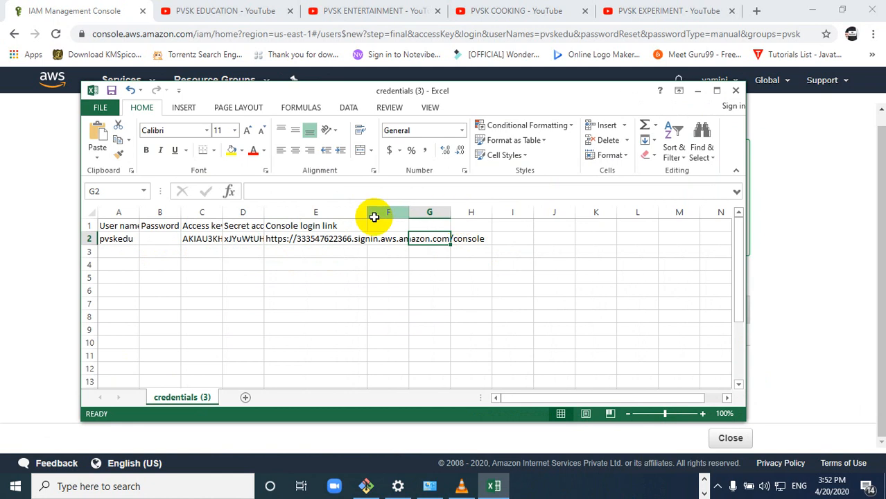
{"action": "left_click", "coordinate": [373, 237]}
{"action": "left_click_drag", "start_coordinate": [367, 216], "coordinate": [559, 215]}
{"action": "left_click", "coordinate": [323, 239]}
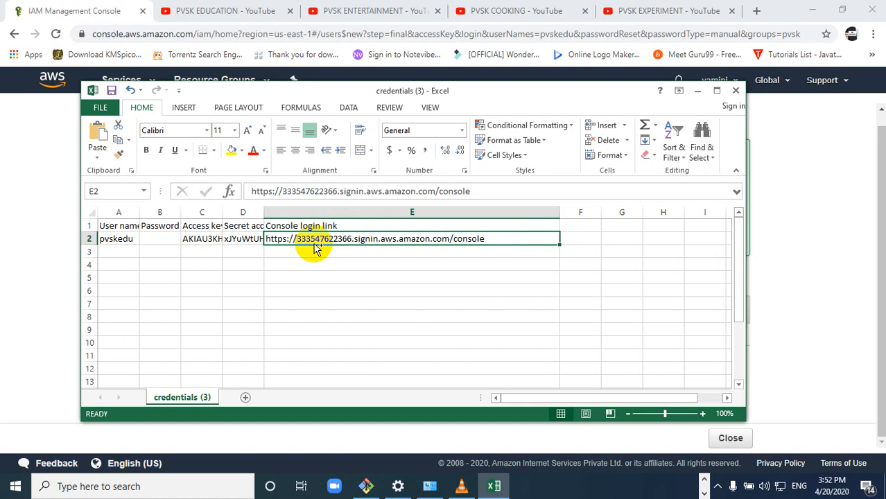
{"action": "left_click", "coordinate": [696, 90]}
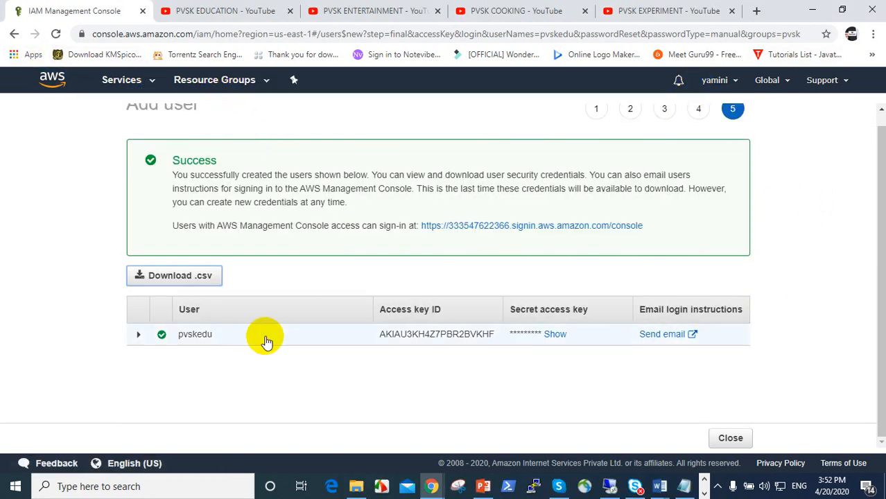
Check the pvsk group's Access Advisor and its AmazonS3FullAccess permission, then return to Users
{"action": "scroll", "coordinate": [298, 190], "scroll_direction": "up", "scroll_amount": 1}
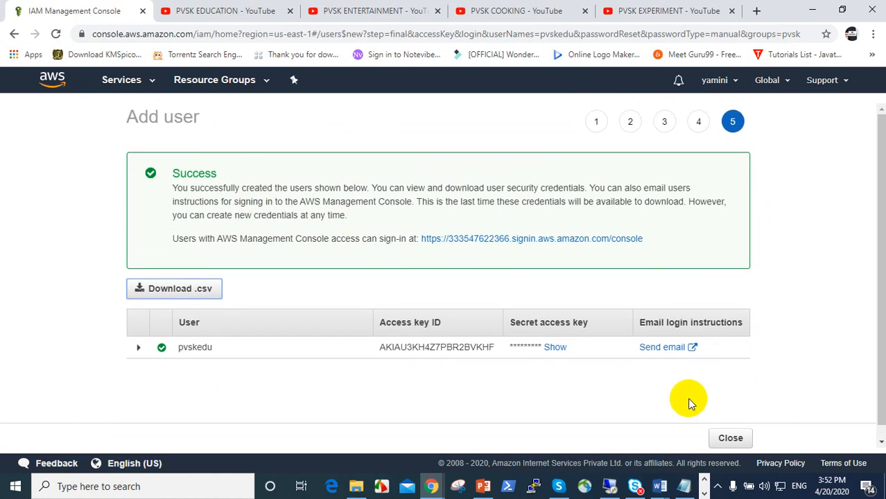
{"action": "left_click", "coordinate": [733, 438]}
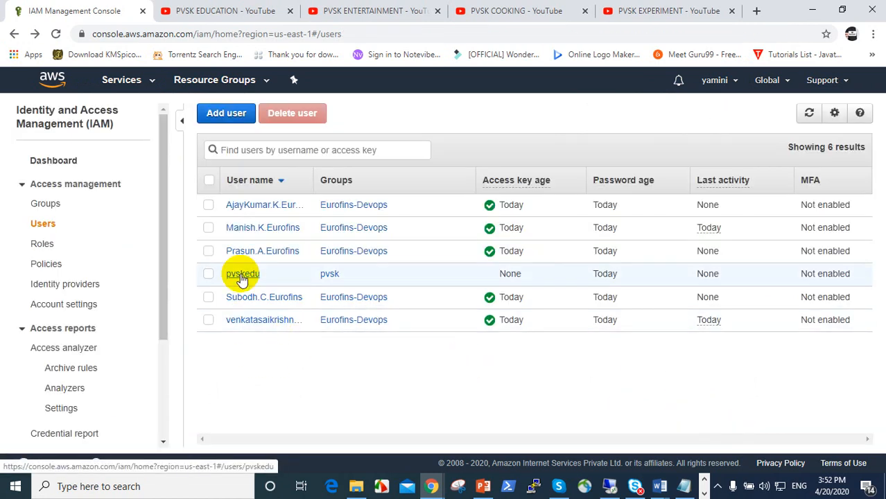
{"action": "left_click", "coordinate": [35, 202]}
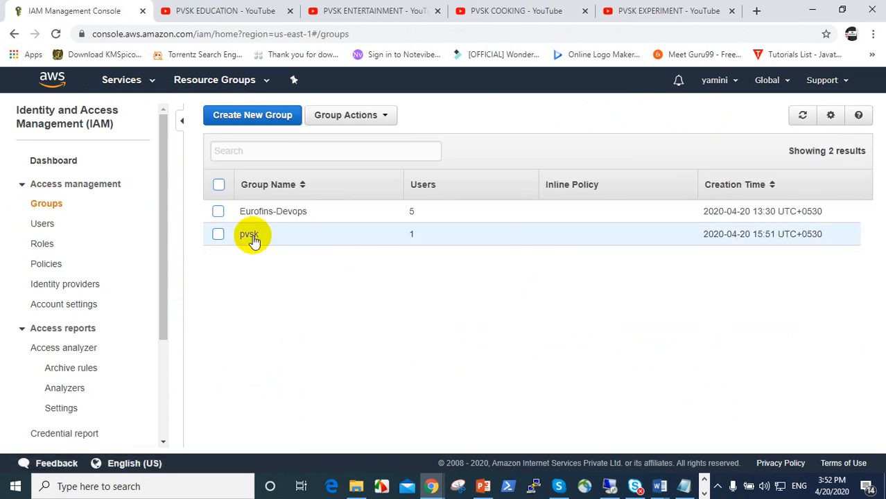
{"action": "left_click", "coordinate": [249, 236]}
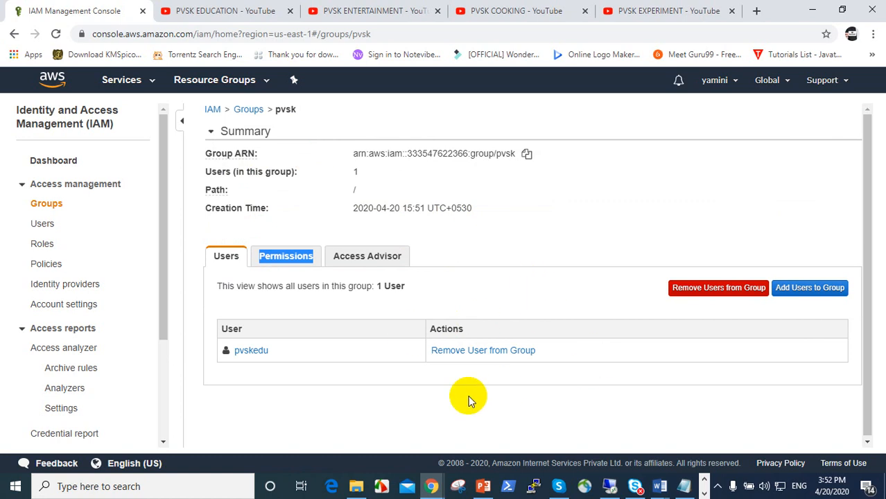
{"action": "left_click", "coordinate": [369, 253]}
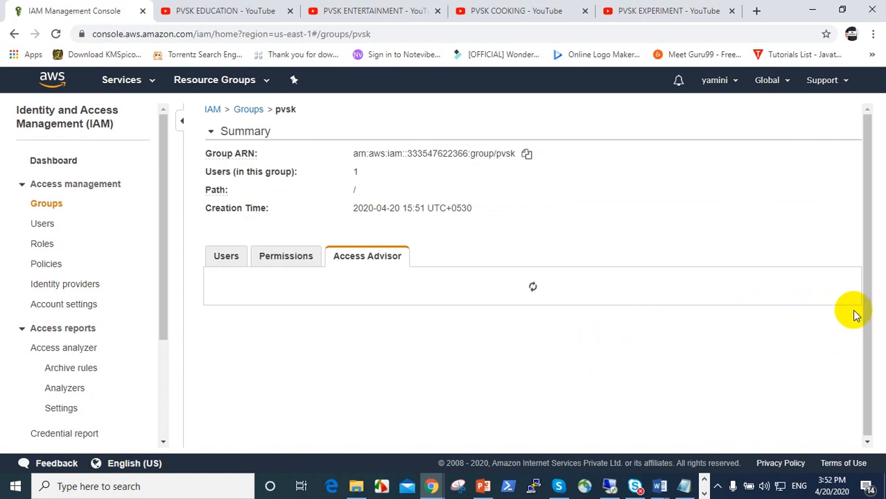
{"action": "left_click", "coordinate": [281, 255]}
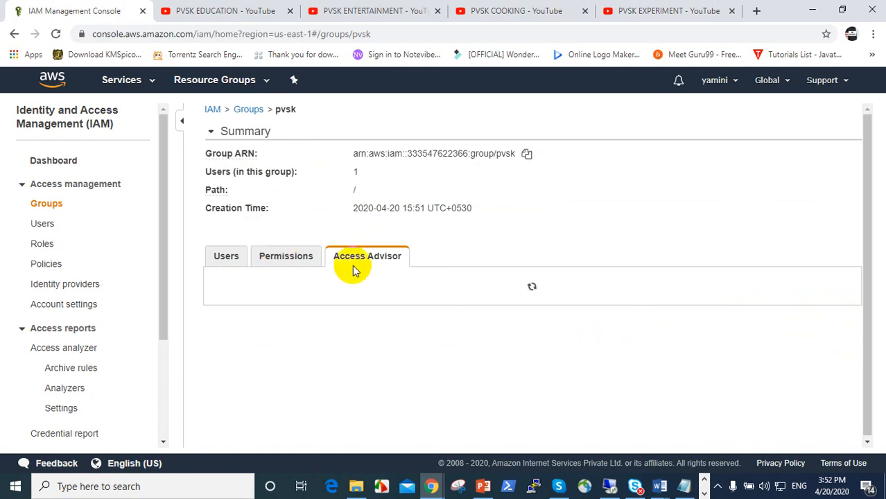
{"action": "scroll", "coordinate": [526, 364], "scroll_direction": "down", "scroll_amount": 1}
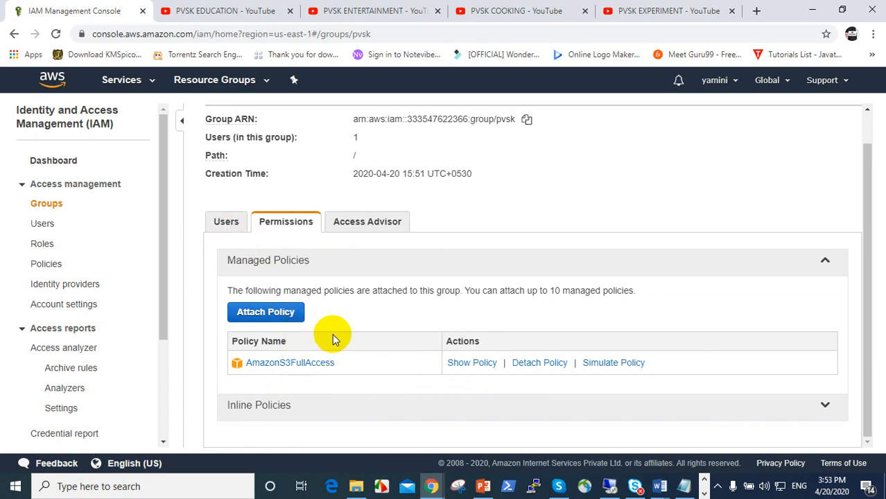
{"action": "left_click", "coordinate": [43, 224]}
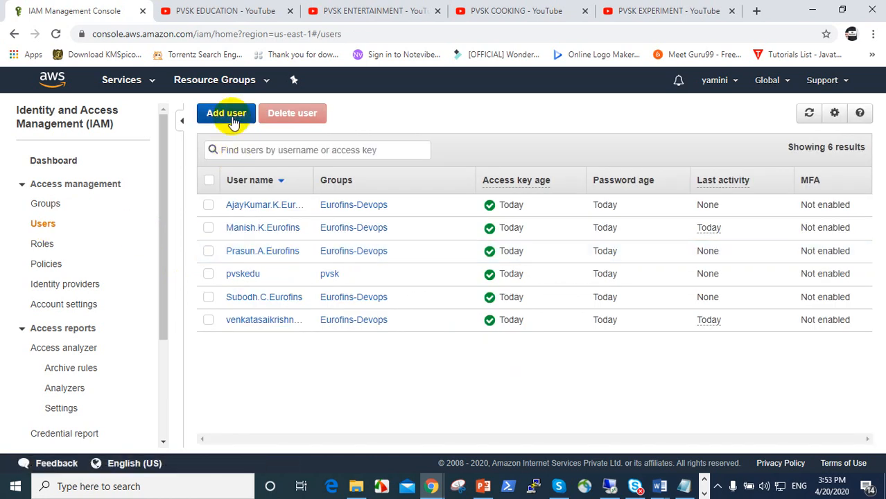
Start user pvbsk2 with programmatic and console access and a custom password
{"action": "left_click", "coordinate": [227, 114]}
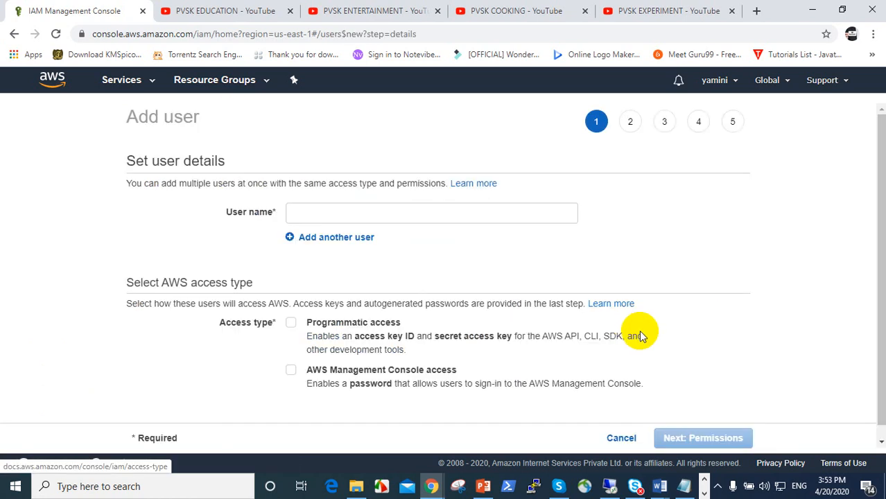
{"action": "left_click", "coordinate": [339, 211]}
{"action": "type", "text": "pvbsk"}
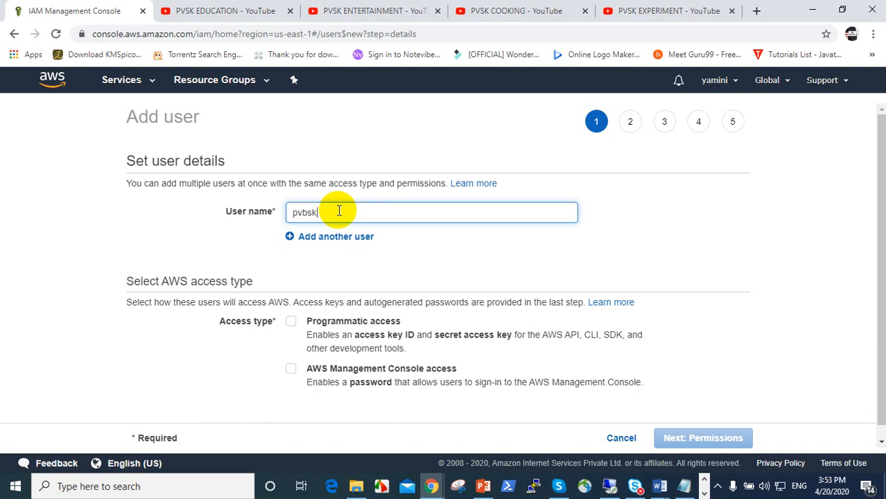
{"action": "type", "text": "2"}
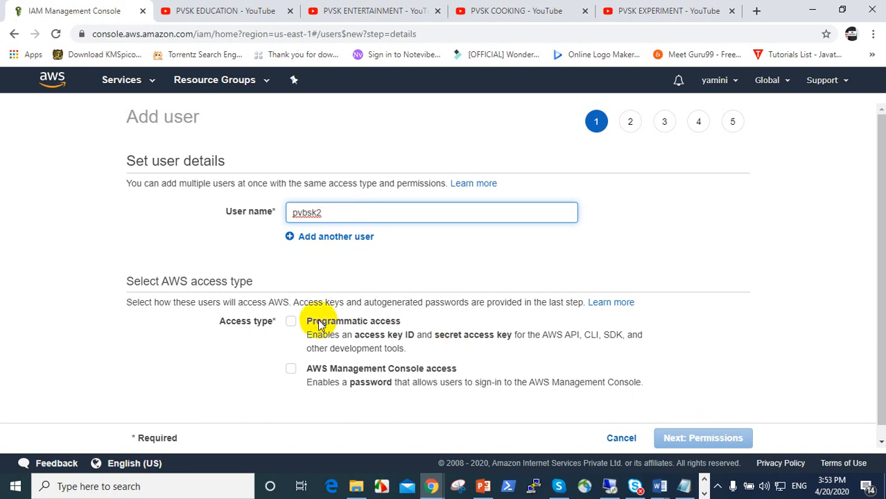
{"action": "left_click", "coordinate": [294, 323]}
{"action": "left_click", "coordinate": [292, 323]}
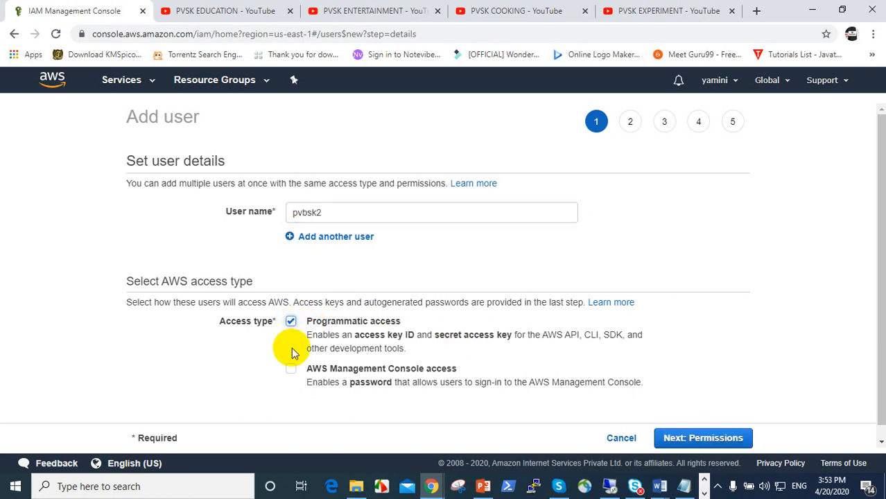
{"action": "left_click", "coordinate": [295, 370]}
{"action": "scroll", "coordinate": [406, 366], "scroll_direction": "down", "scroll_amount": 2}
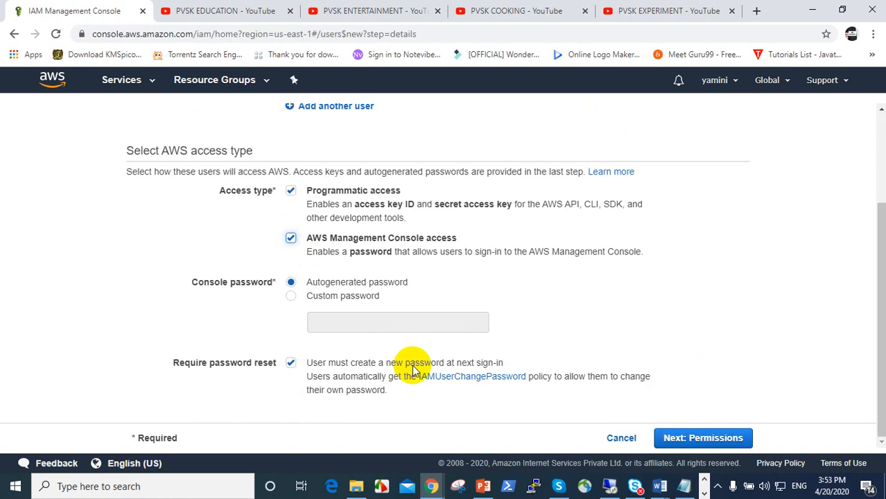
{"action": "left_click", "coordinate": [321, 307]}
{"action": "left_click", "coordinate": [333, 325]}
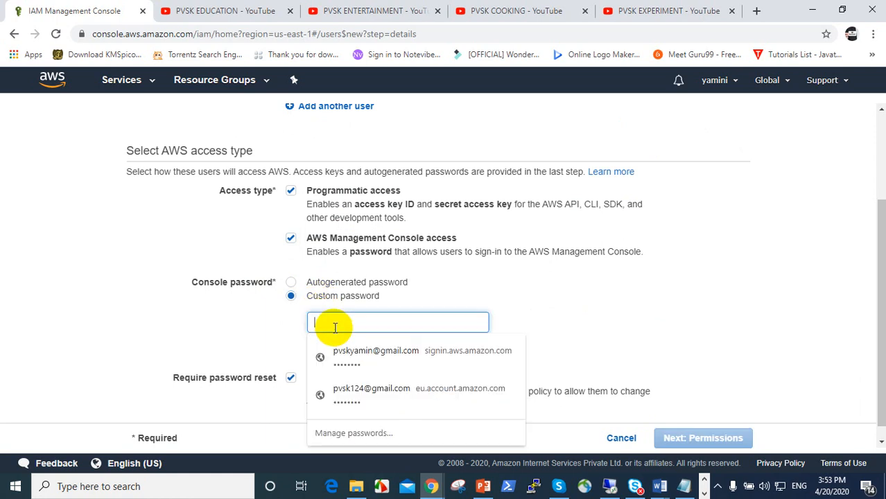
{"action": "type", "text": "123"}
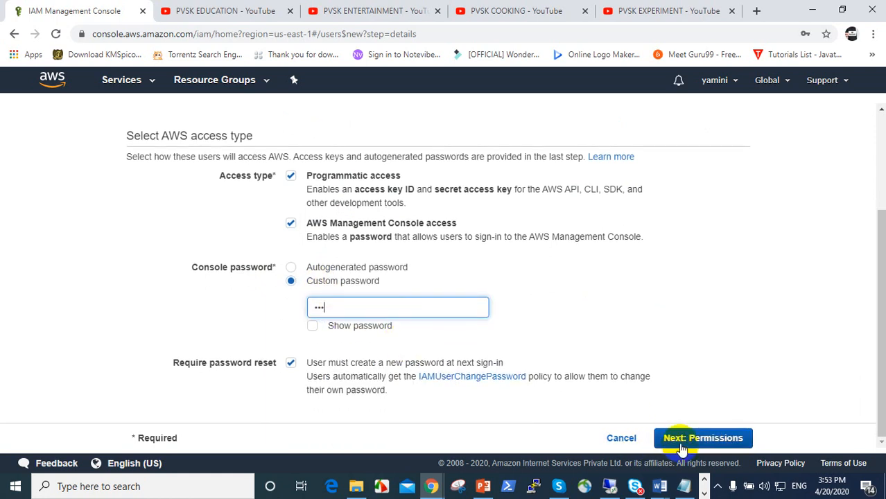
{"action": "left_click", "coordinate": [676, 438]}
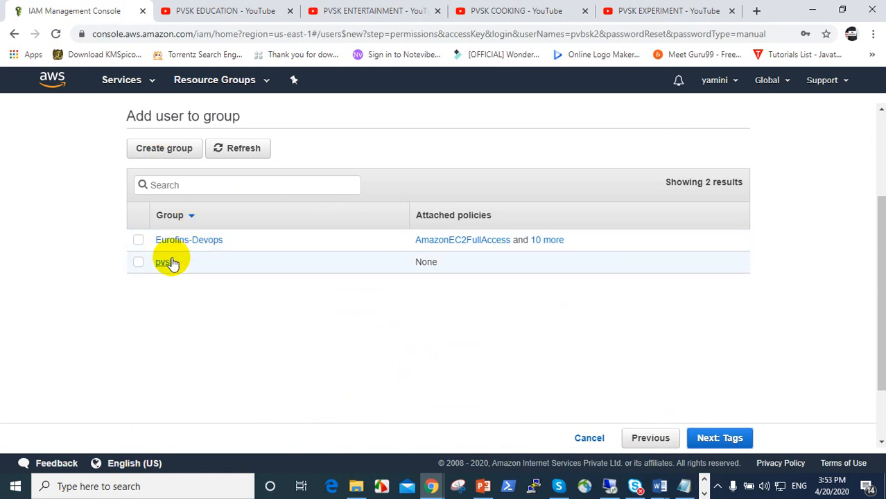
Add pvbsk2 to the pvsk group
{"action": "left_click", "coordinate": [167, 262]}
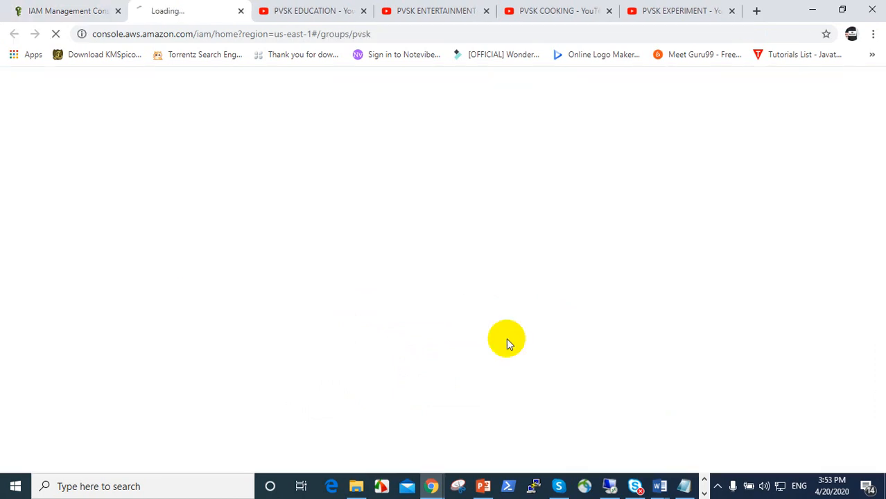
{"action": "left_click", "coordinate": [240, 11]}
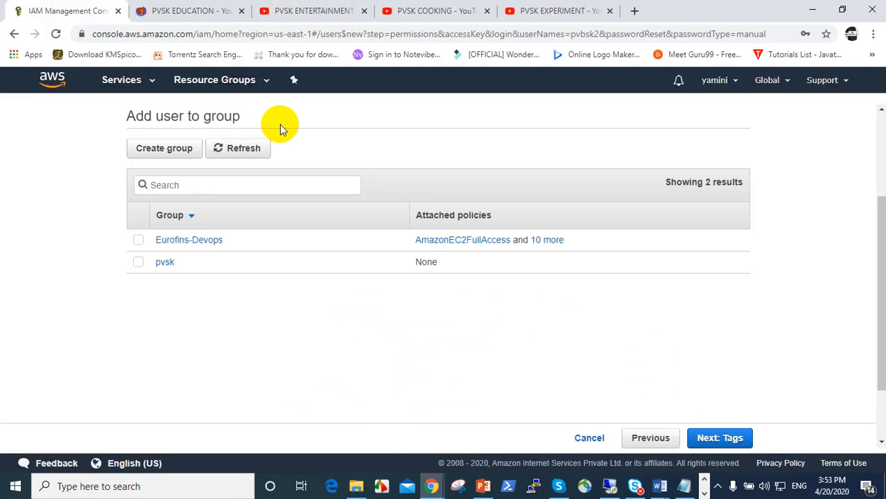
{"action": "left_click", "coordinate": [138, 262]}
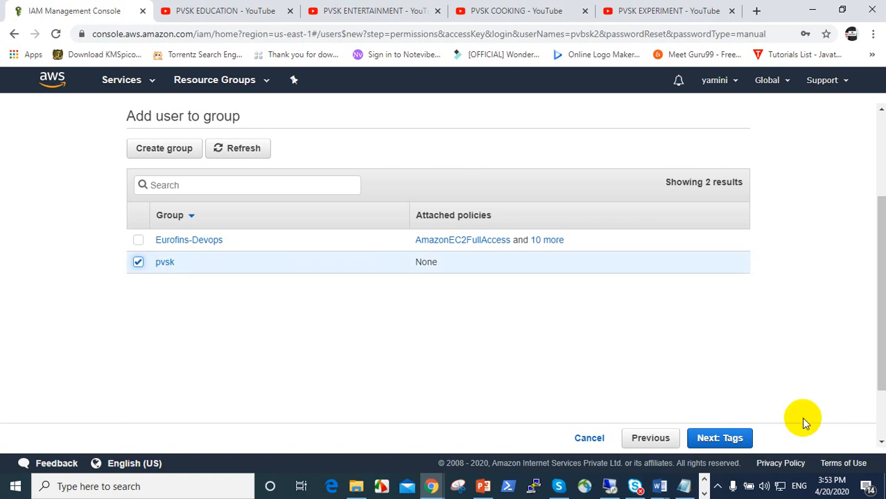
{"action": "left_click", "coordinate": [733, 440]}
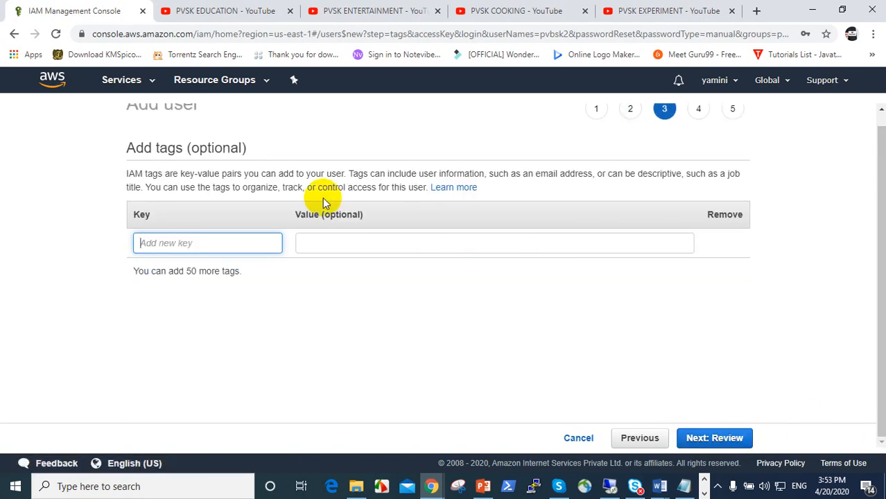
Tag pvbsk2 with name = pvsk1 and create the user
{"action": "type", "text": "name"}
{"action": "key", "text": "Tab"}
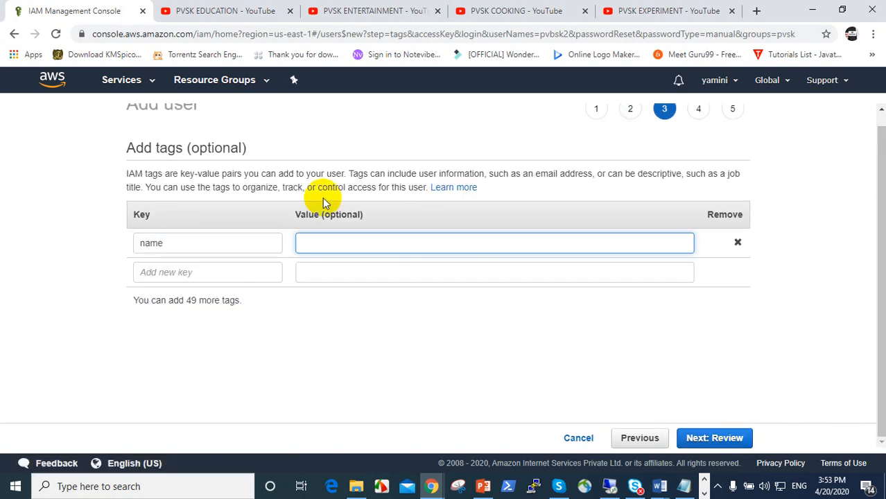
{"action": "type", "text": "pvsk1"}
{"action": "left_click", "coordinate": [742, 437]}
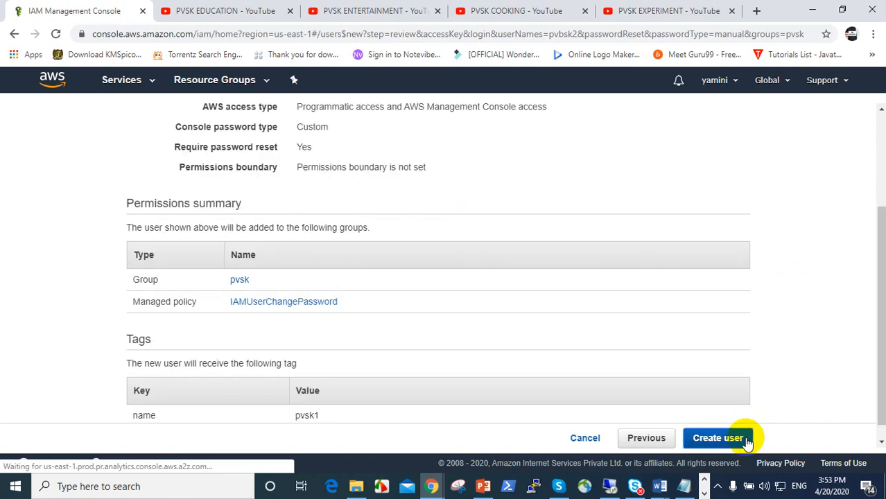
{"action": "left_click", "coordinate": [718, 438]}
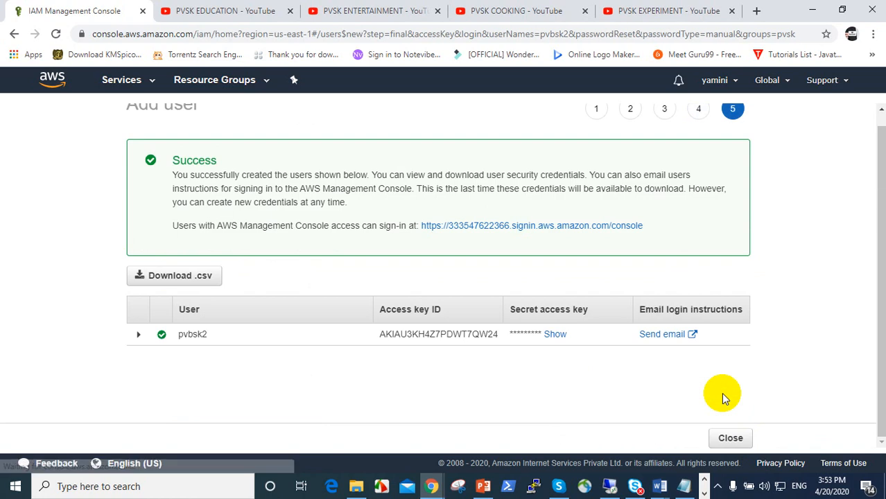
{"action": "left_click", "coordinate": [730, 438]}
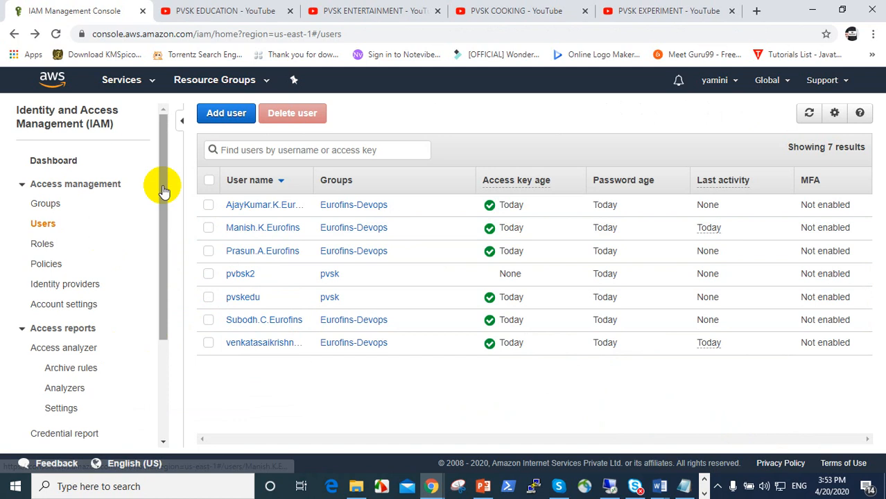
{"action": "left_click", "coordinate": [54, 205]}
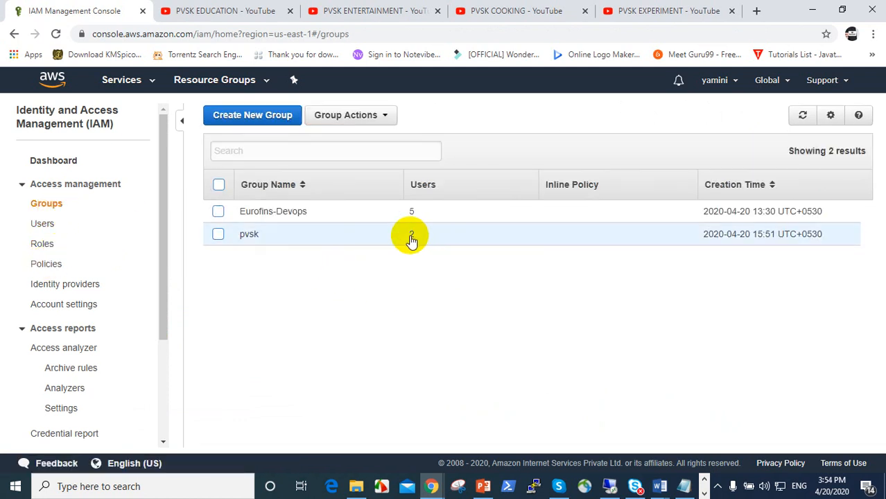
{"action": "left_click", "coordinate": [410, 237]}
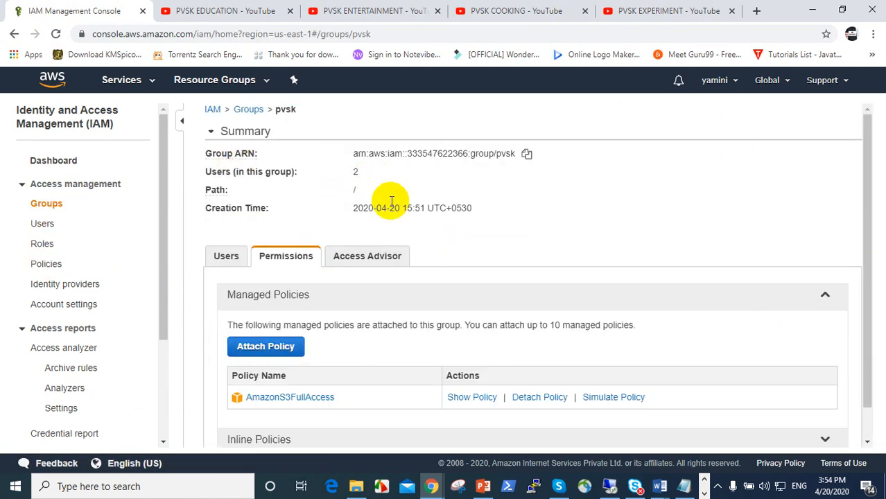
{"action": "scroll", "coordinate": [381, 350], "scroll_direction": "down", "scroll_amount": 1}
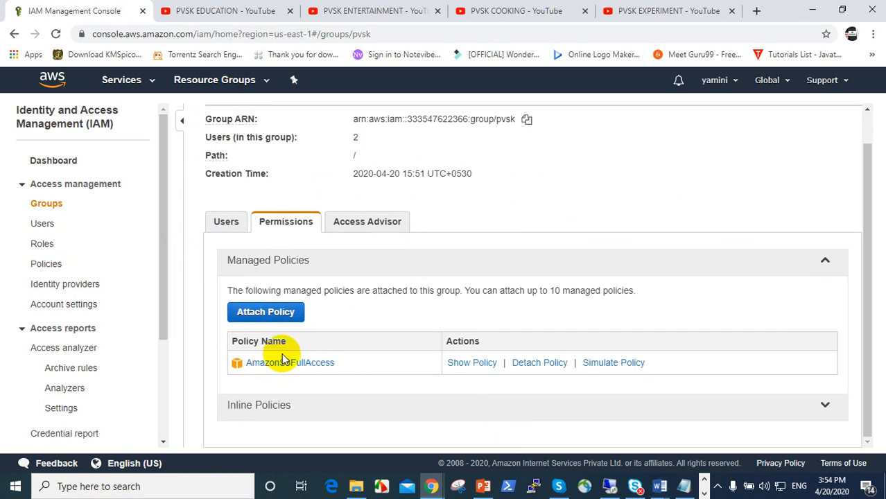
{"action": "left_click", "coordinate": [225, 223]}
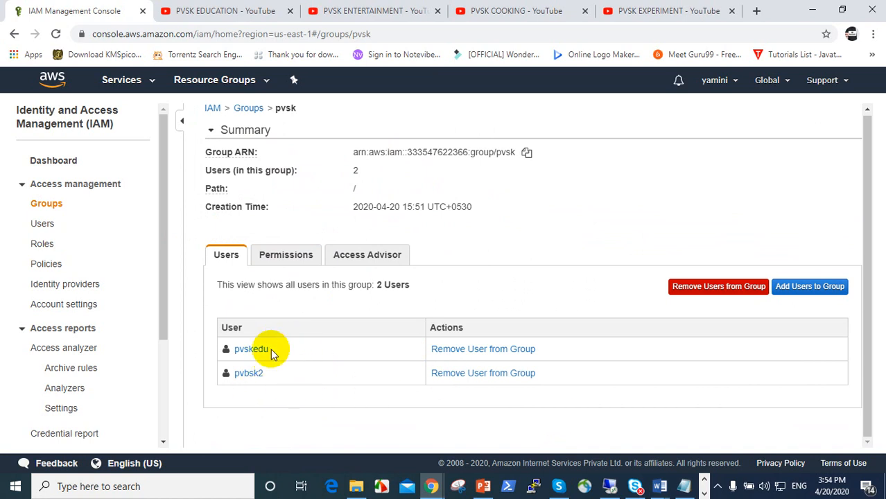
Remove pvbsk2 from the pvsk group, then delete the pvbsk2 user from IAM Users
{"action": "left_click", "coordinate": [483, 373]}
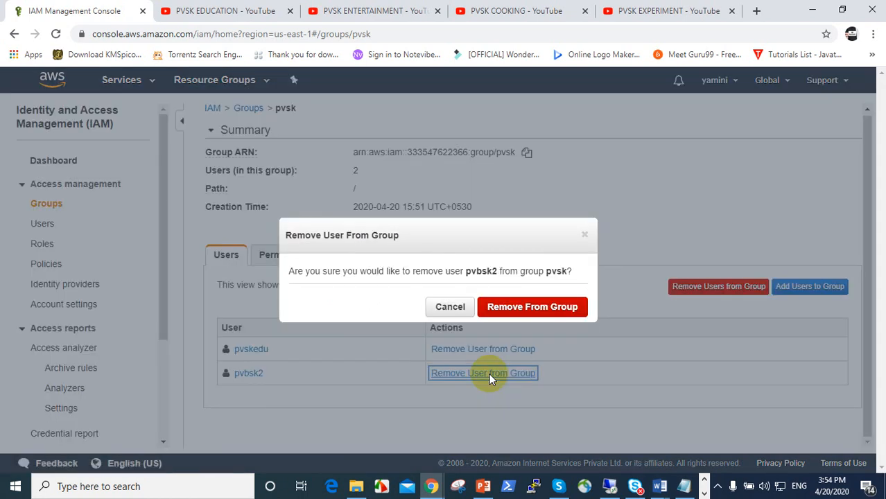
{"action": "left_click", "coordinate": [517, 307]}
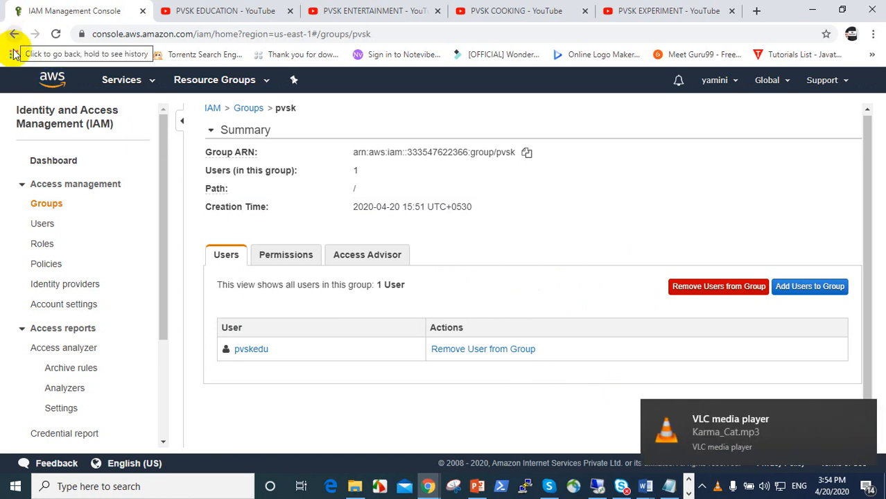
{"action": "left_click", "coordinate": [45, 226]}
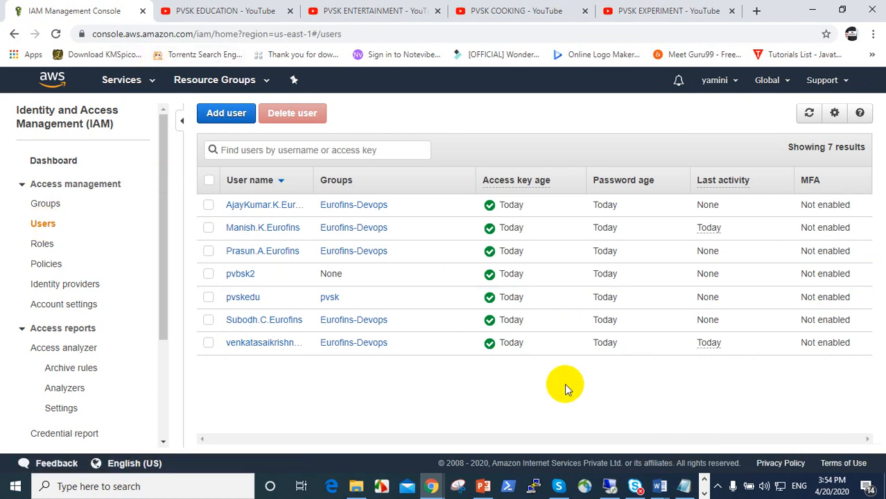
{"action": "left_click", "coordinate": [210, 300]}
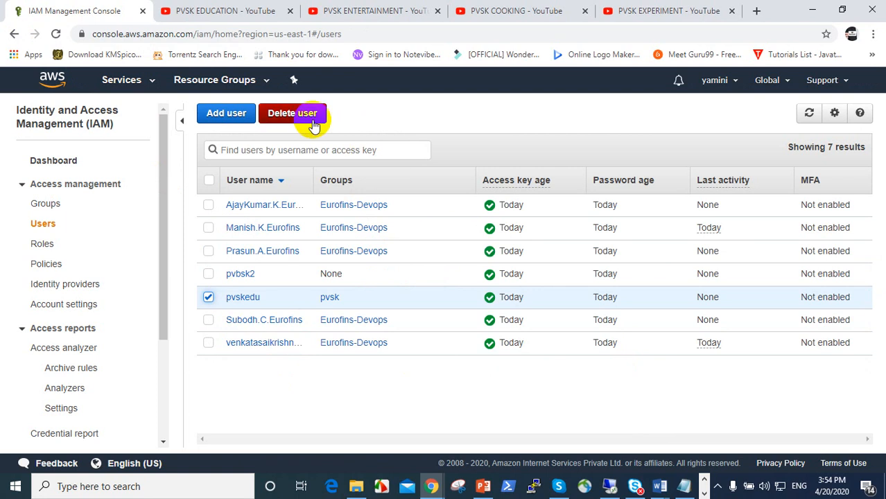
{"action": "left_click", "coordinate": [208, 297]}
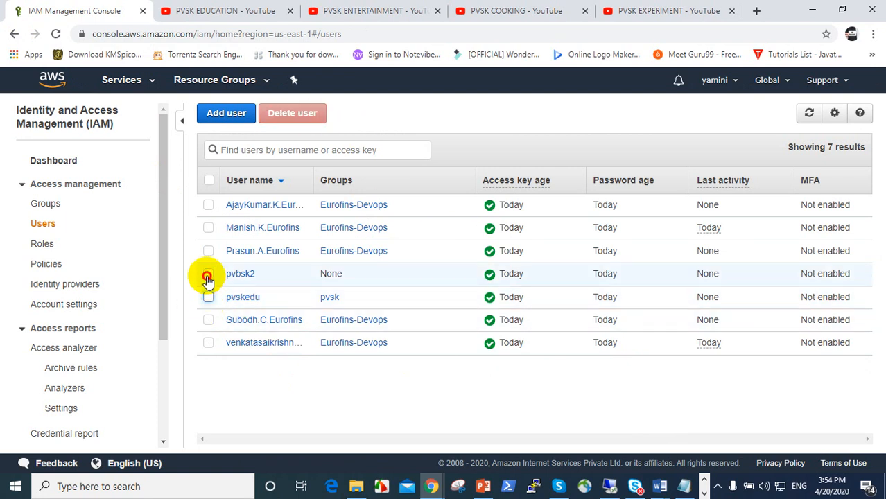
{"action": "left_click", "coordinate": [207, 278]}
{"action": "left_click", "coordinate": [309, 119]}
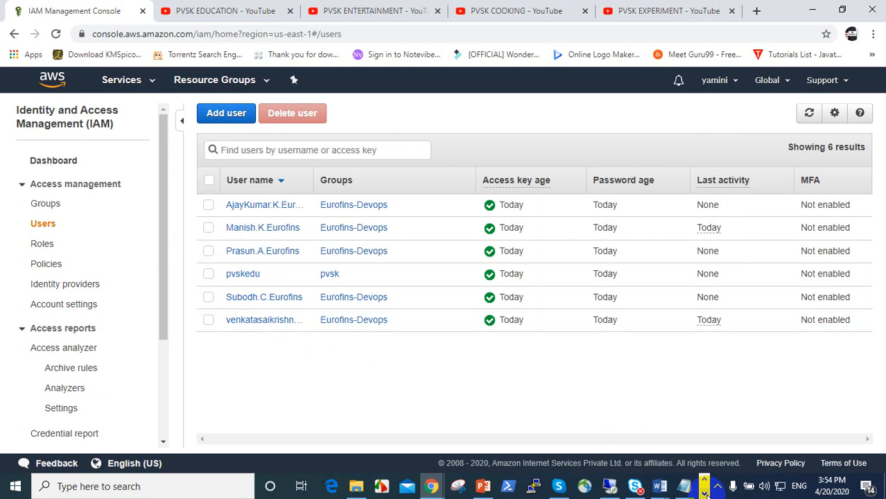
Copy the console login link from cell E2 of the credentials spreadsheet
{"action": "left_click", "coordinate": [704, 493]}
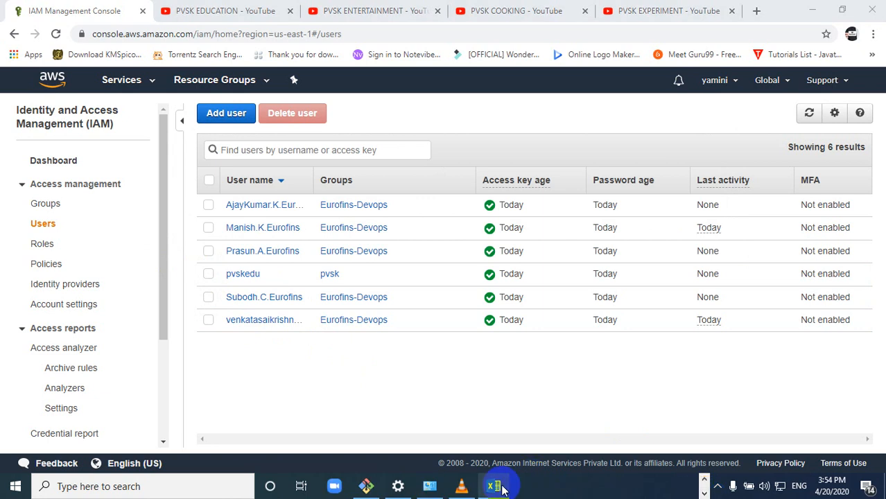
{"action": "mouse_move", "coordinate": [502, 490]}
{"action": "left_click", "coordinate": [500, 444]}
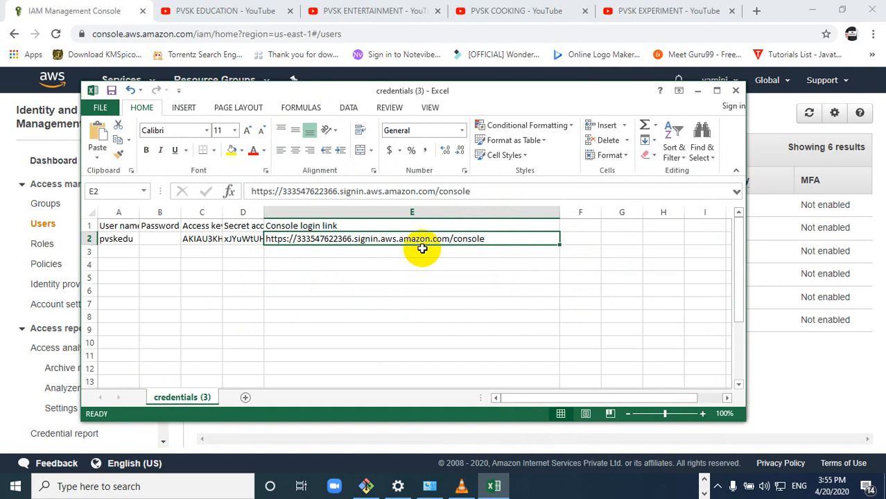
{"action": "key", "text": "ctrl+c"}
{"action": "left_click", "coordinate": [643, 29]}
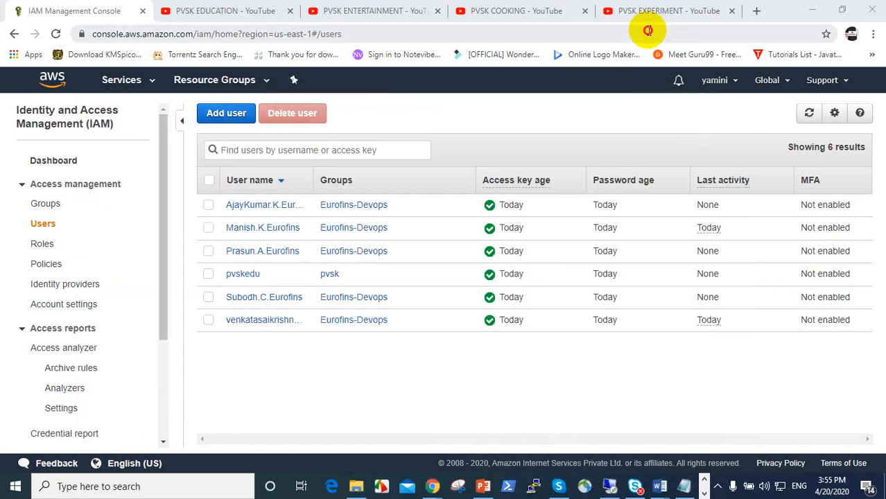
Open the copied console sign-in link and sign in as IAM user pvskedu with its password
{"action": "key", "text": "ctrl+v"}
{"action": "key", "text": "Return"}
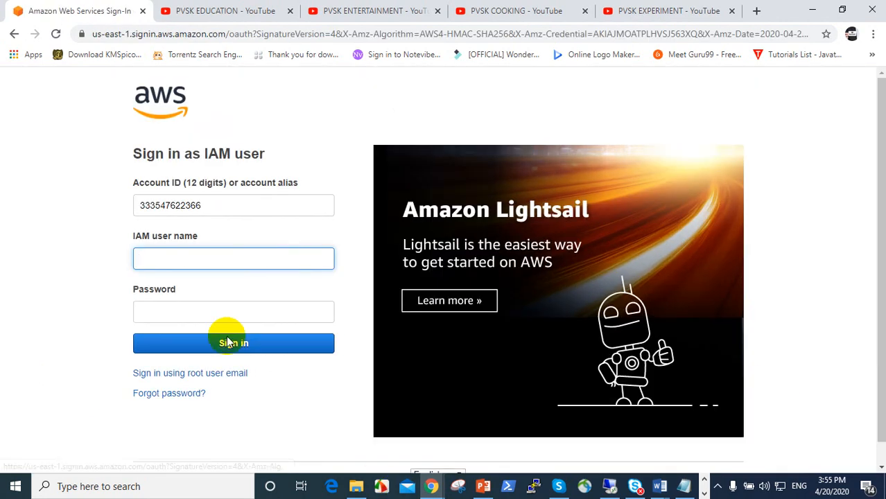
{"action": "left_click", "coordinate": [225, 259]}
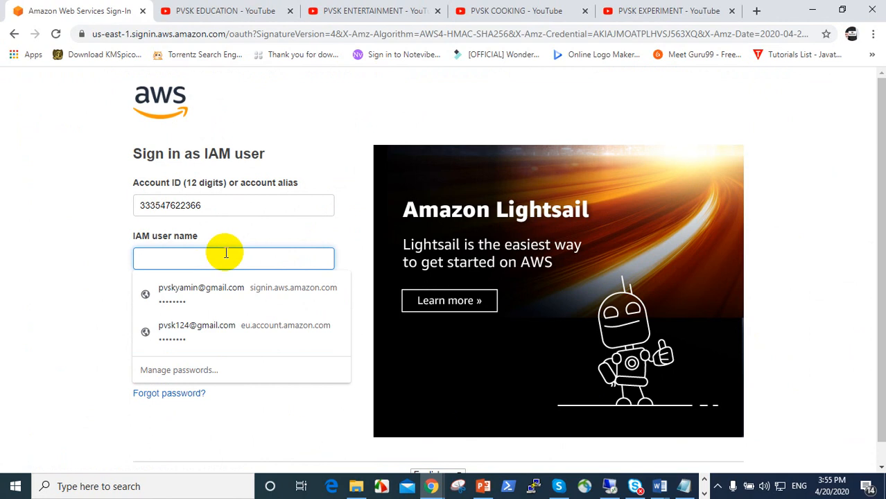
{"action": "type", "text": "pvsked"}
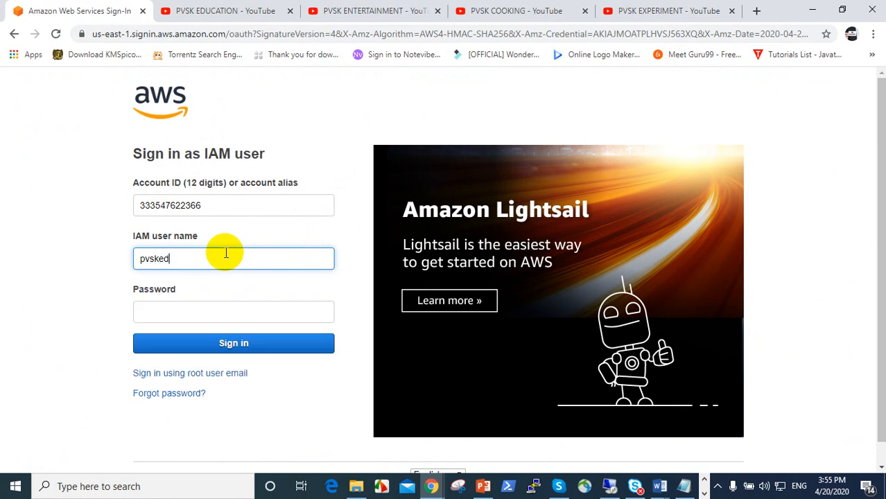
{"action": "type", "text": "u"}
{"action": "key", "text": "Tab"}
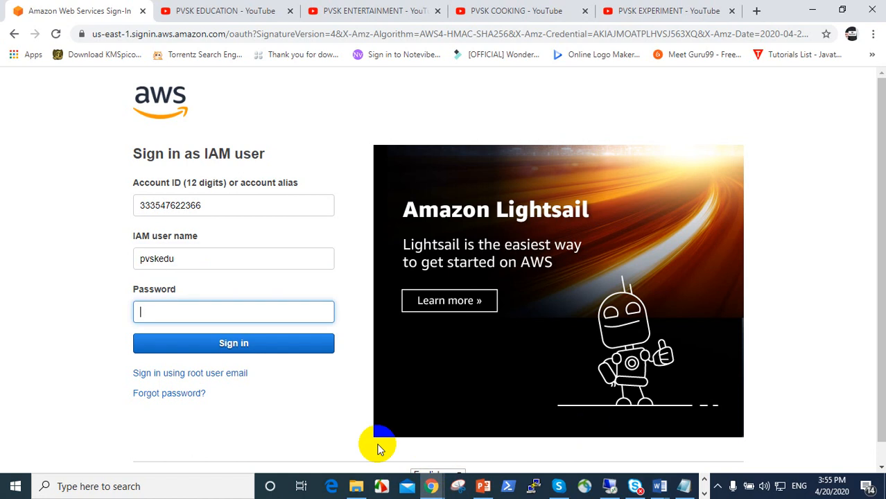
{"action": "left_click", "coordinate": [240, 347]}
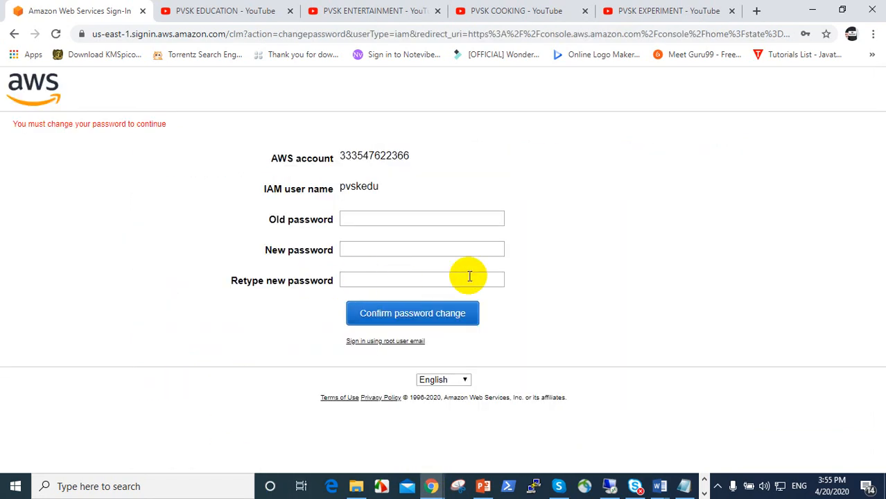
Enter the old password, enter and retype the new password, and confirm the change
{"action": "left_click", "coordinate": [423, 218]}
{"action": "type", "text": "•"}
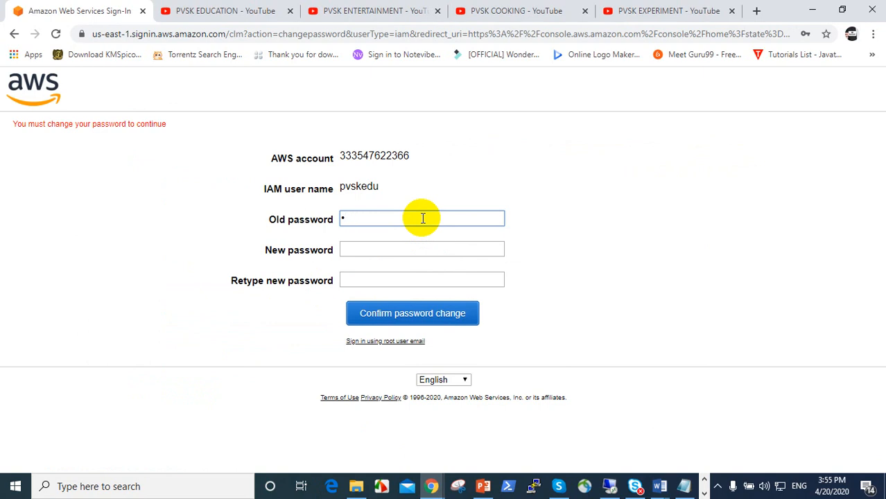
{"action": "key", "text": "BackSpace"}
{"action": "type", "text": "•"}
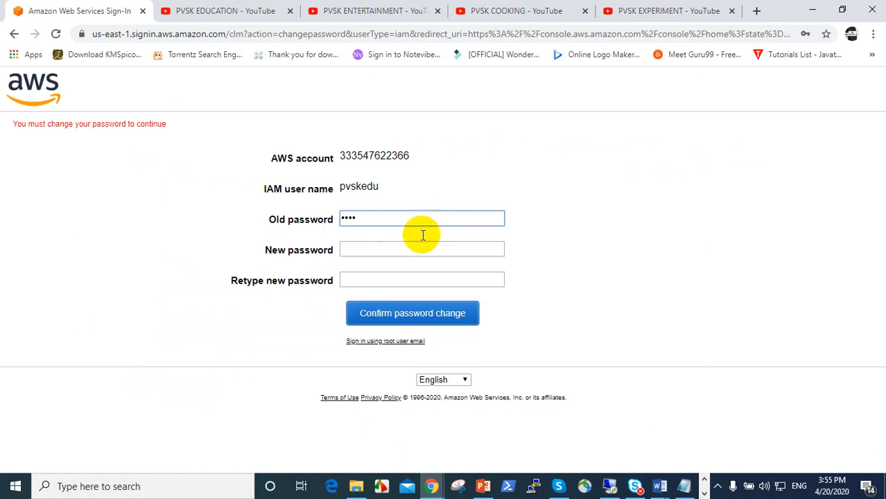
{"action": "left_click", "coordinate": [420, 247]}
{"action": "type", "text": "•"}
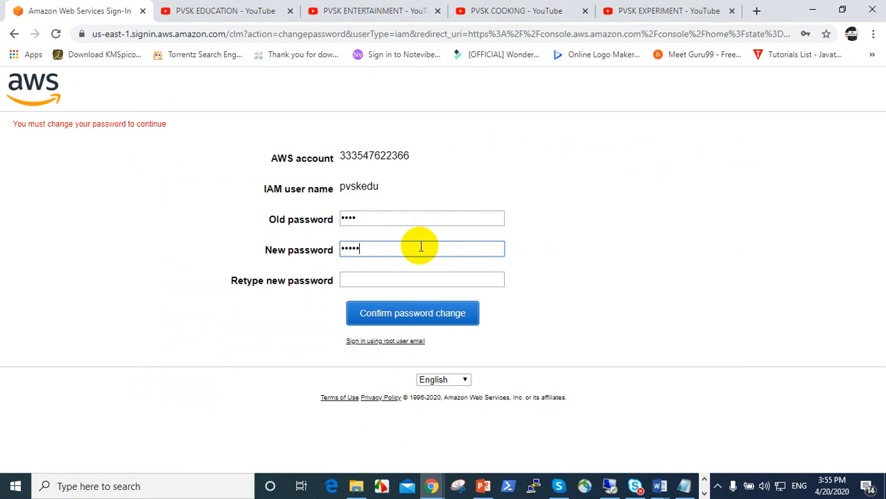
{"action": "type", "text": "•"}
{"action": "key", "text": "BackSpace"}
{"action": "key", "text": "BackSpace"}
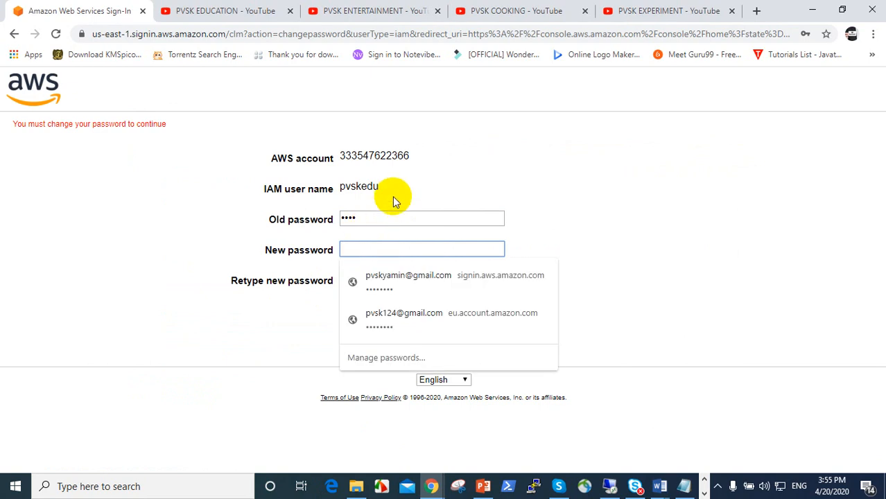
{"action": "left_click", "coordinate": [394, 215]}
{"action": "key", "text": "BackSpace"}
{"action": "key", "text": "BackSpace"}
{"action": "key", "text": "BackSpace"}
{"action": "key", "text": "BackSpace"}
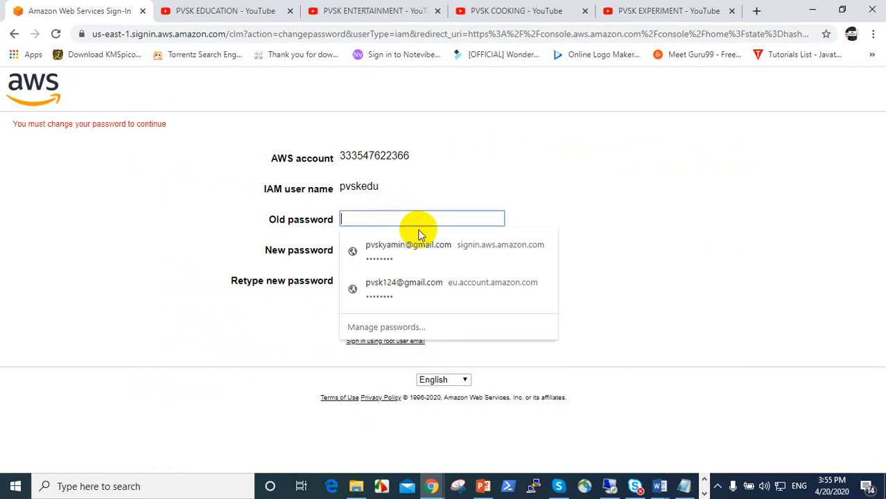
{"action": "type", "text": "•"}
{"action": "key", "text": "Tab"}
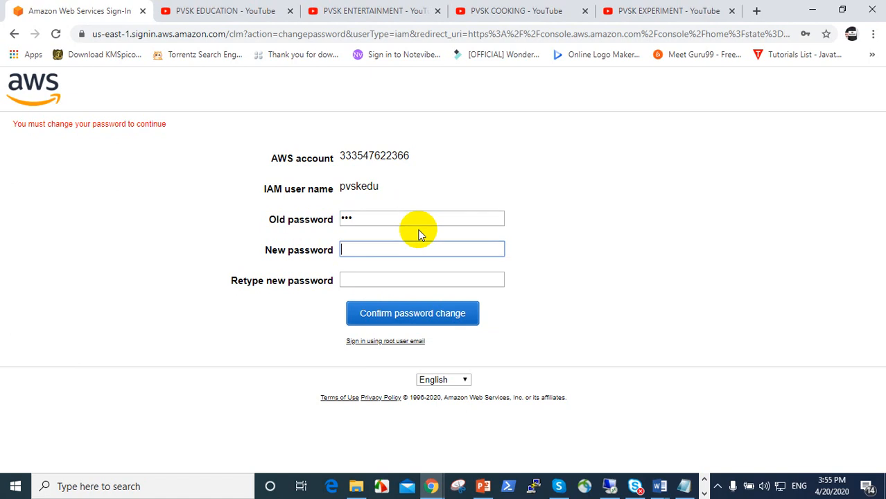
{"action": "key", "text": "Tab"}
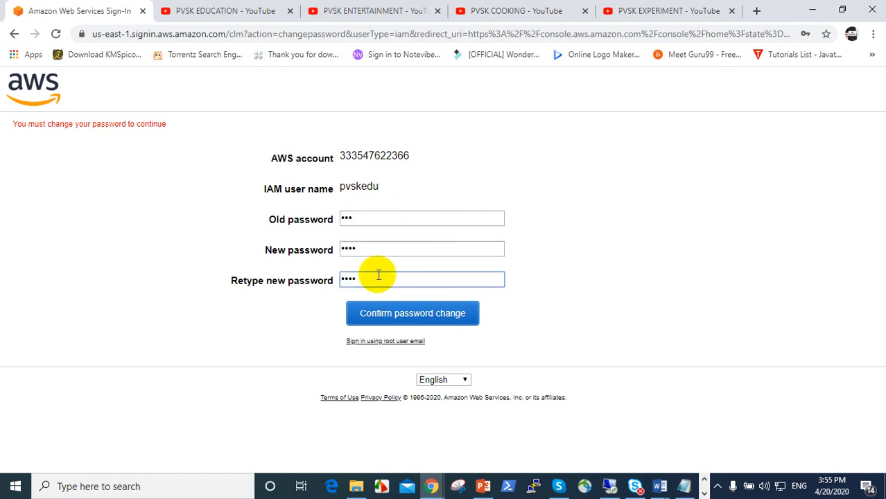
{"action": "left_click", "coordinate": [390, 313]}
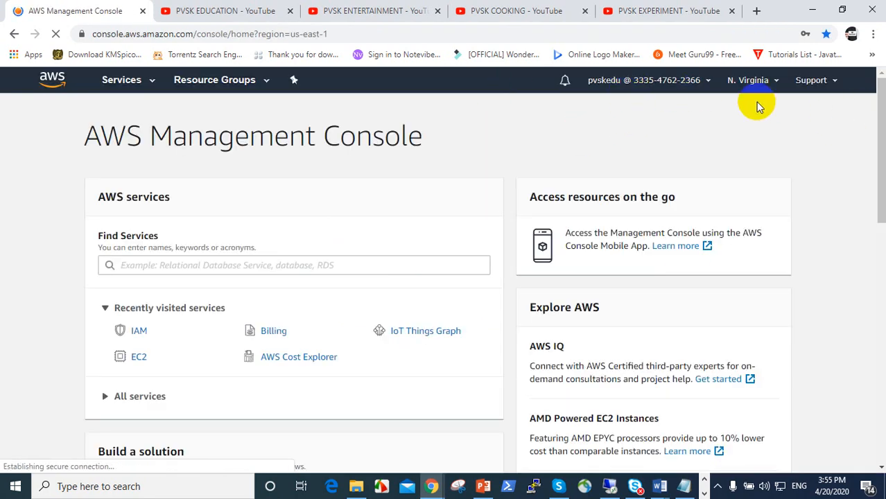
Check the pvskedu account menu, then bring up the full AWS services catalogue
{"action": "left_click", "coordinate": [685, 82]}
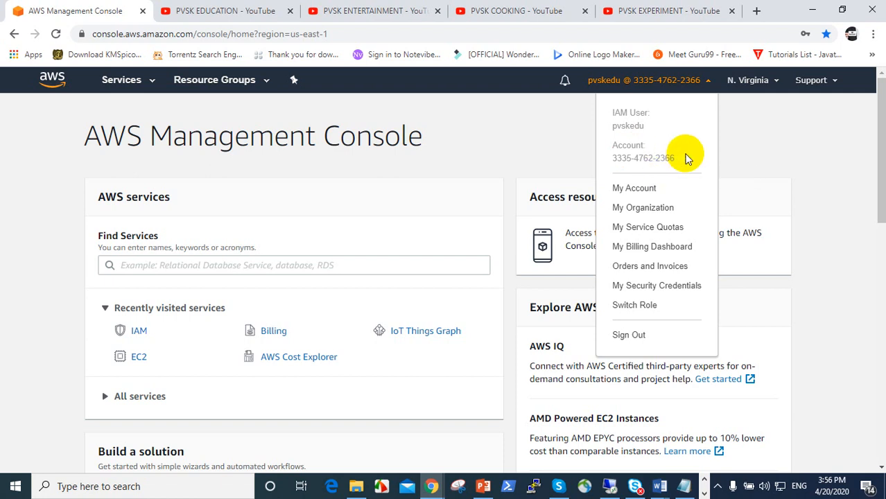
{"action": "left_click", "coordinate": [787, 161]}
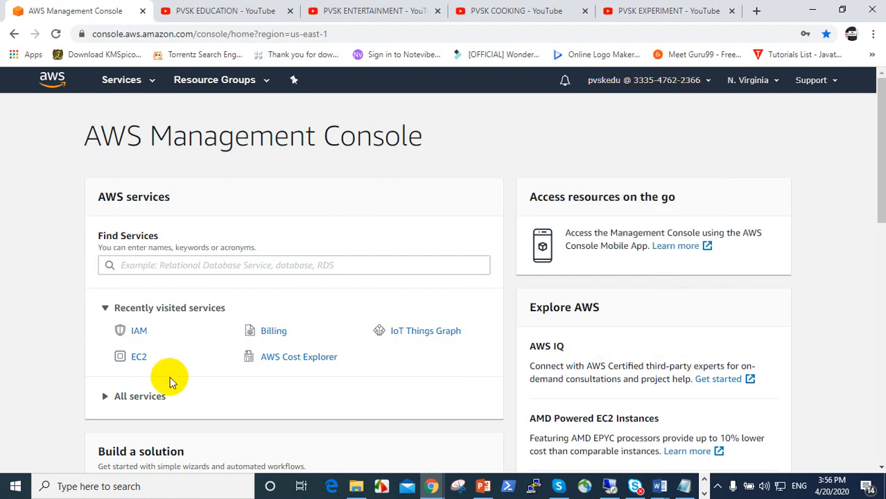
{"action": "scroll", "coordinate": [255, 361], "scroll_direction": "down", "scroll_amount": 2}
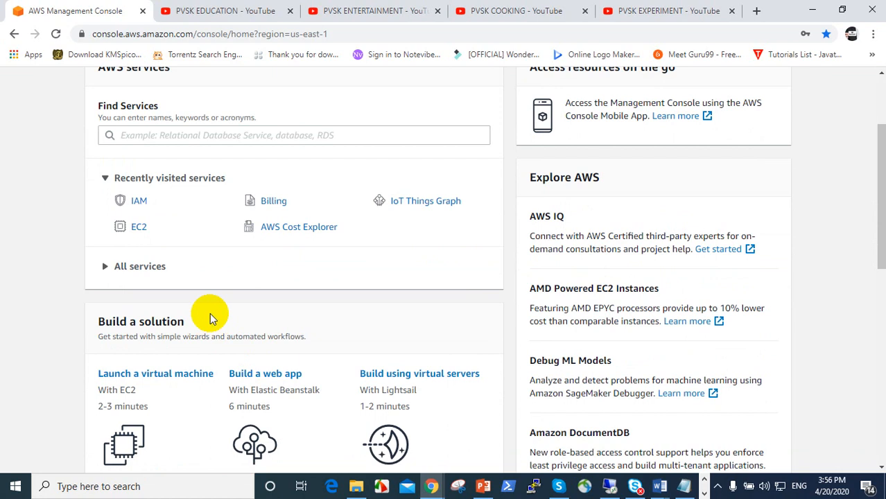
{"action": "scroll", "coordinate": [204, 203], "scroll_direction": "up", "scroll_amount": 2}
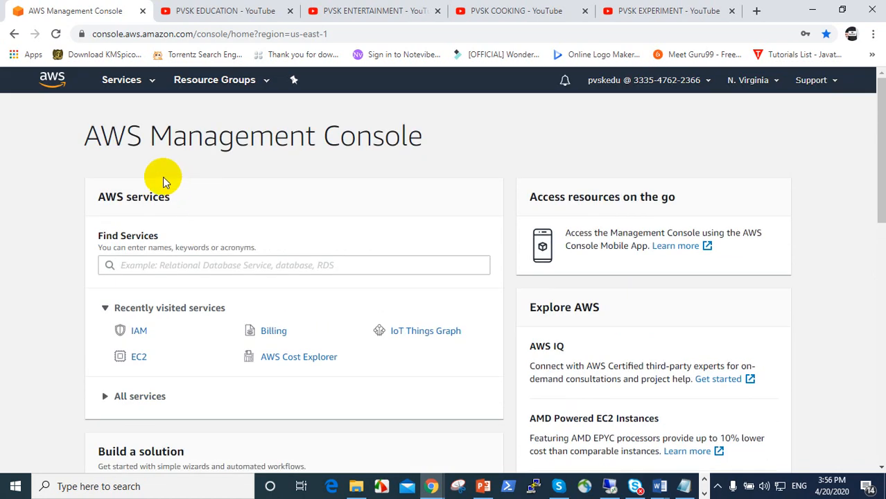
{"action": "left_click", "coordinate": [135, 81]}
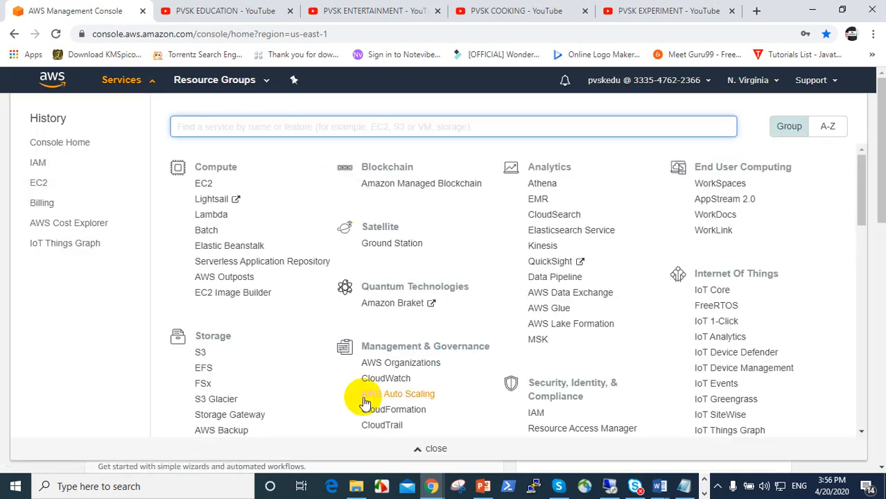
Open S3, dismiss the console update notice, and reload the empty Buckets list
{"action": "left_click", "coordinate": [201, 353]}
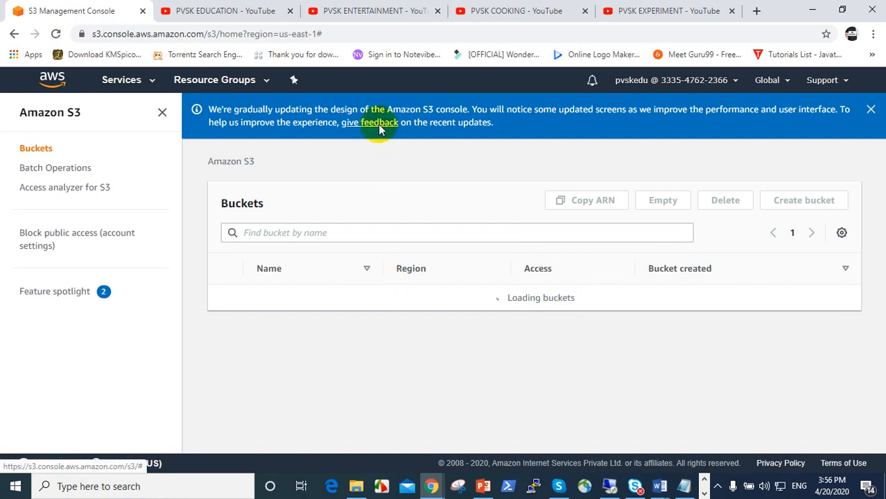
{"action": "left_click", "coordinate": [871, 109]}
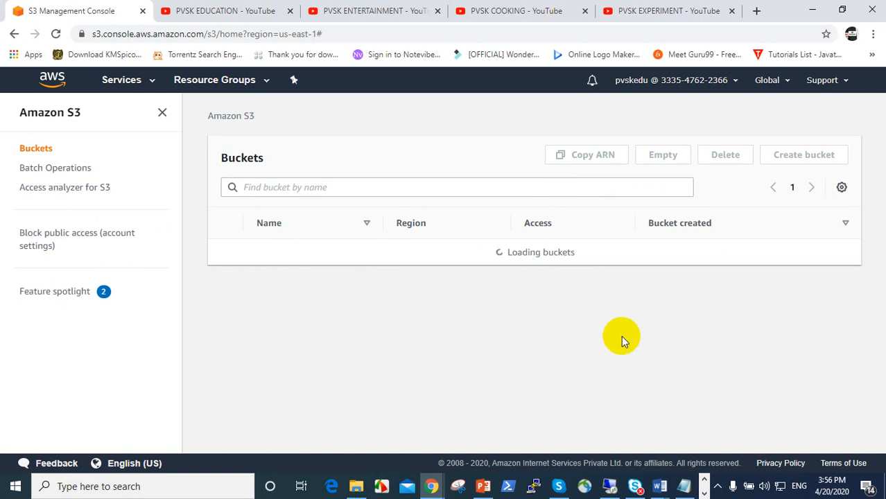
{"action": "left_click", "coordinate": [55, 35]}
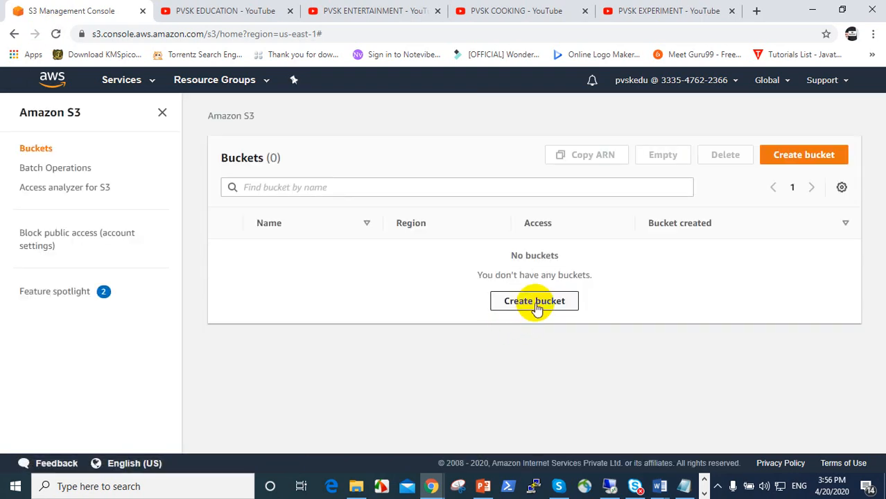
View the Create bucket form, then go back to the console home page
{"action": "left_click", "coordinate": [535, 302]}
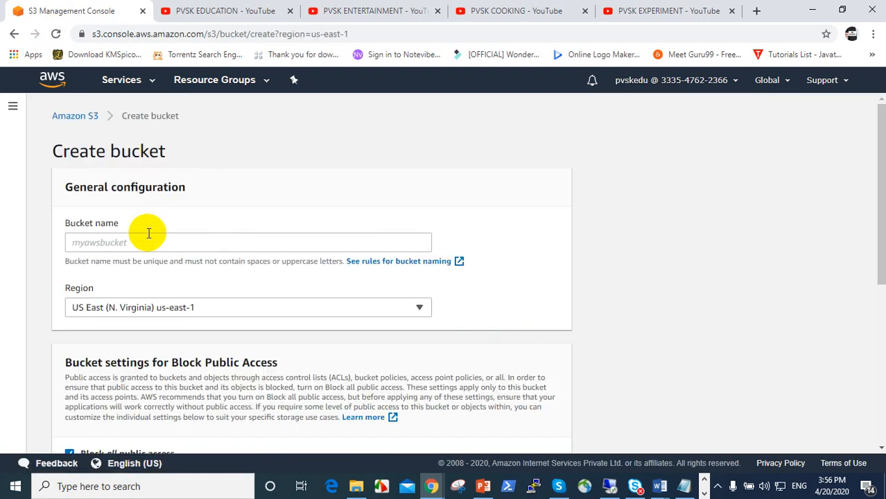
{"action": "left_click", "coordinate": [148, 239]}
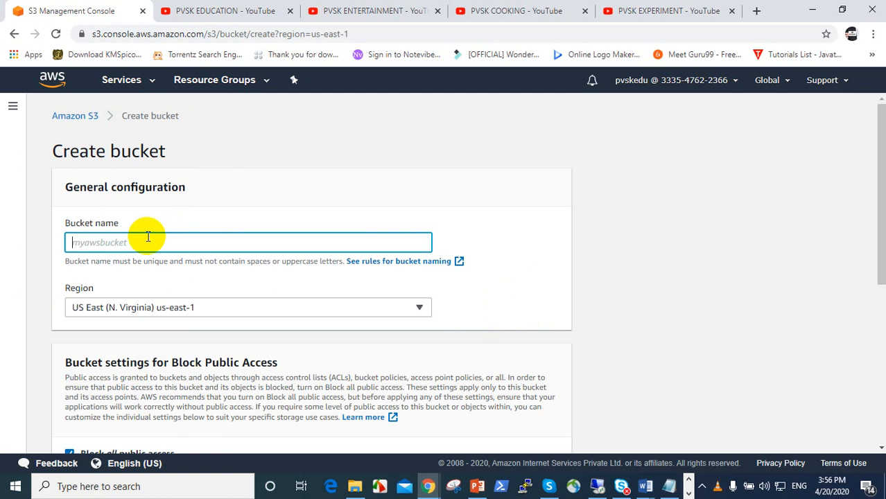
{"action": "scroll", "coordinate": [249, 350], "scroll_direction": "down", "scroll_amount": 3}
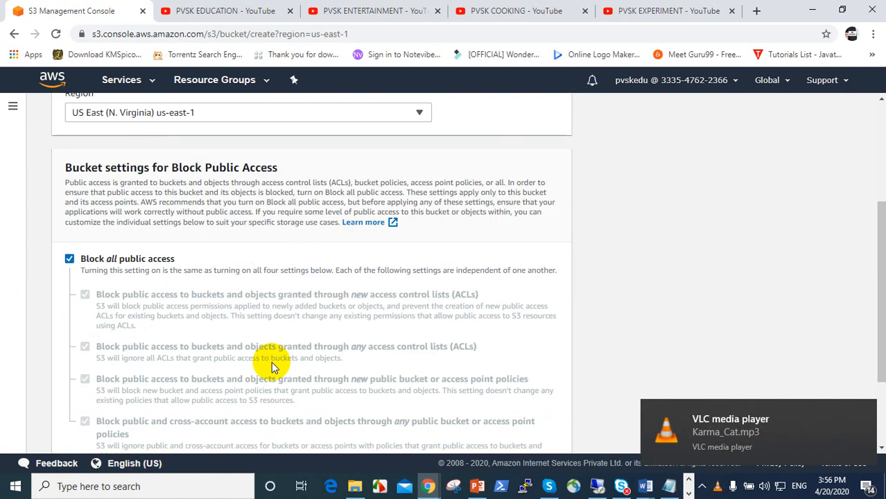
{"action": "scroll", "coordinate": [271, 361], "scroll_direction": "up", "scroll_amount": 3}
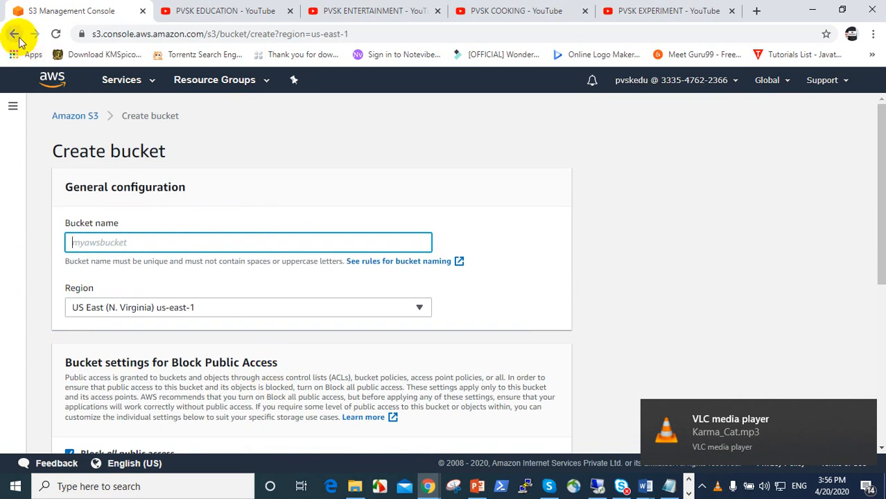
{"action": "left_click", "coordinate": [14, 34]}
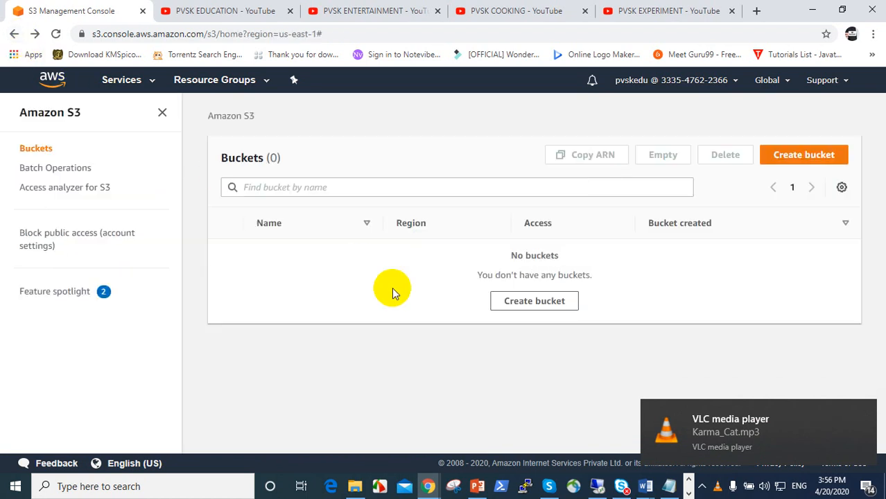
{"action": "left_click", "coordinate": [15, 34]}
{"action": "left_click", "coordinate": [124, 82]}
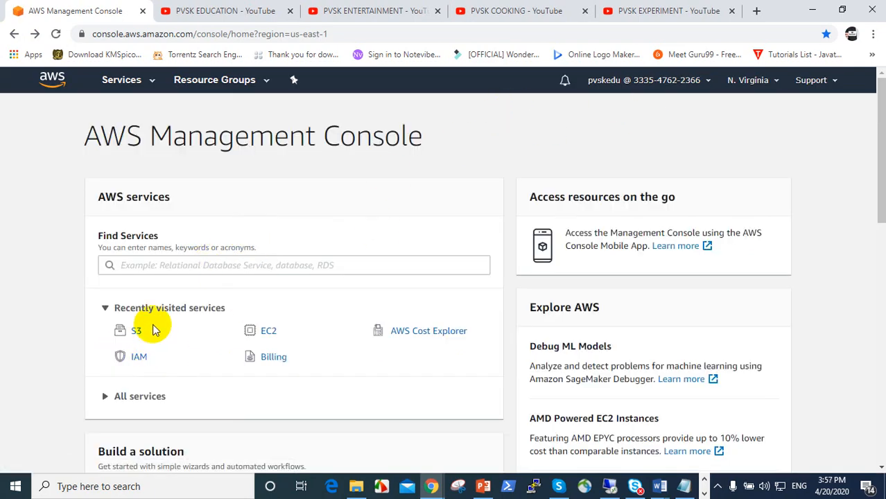
In EC2, try launching an instance with the free-tier Amazon Linux AMI 2018.03.0
{"action": "left_click", "coordinate": [271, 331]}
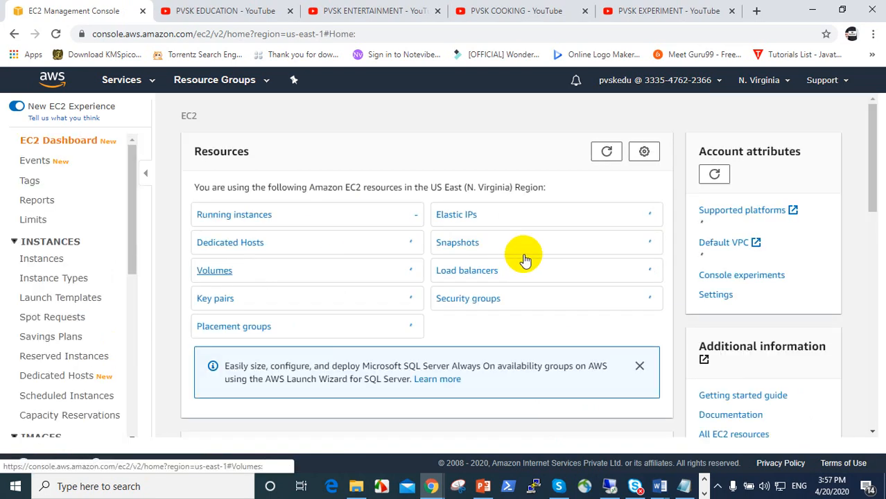
{"action": "left_click", "coordinate": [234, 219]}
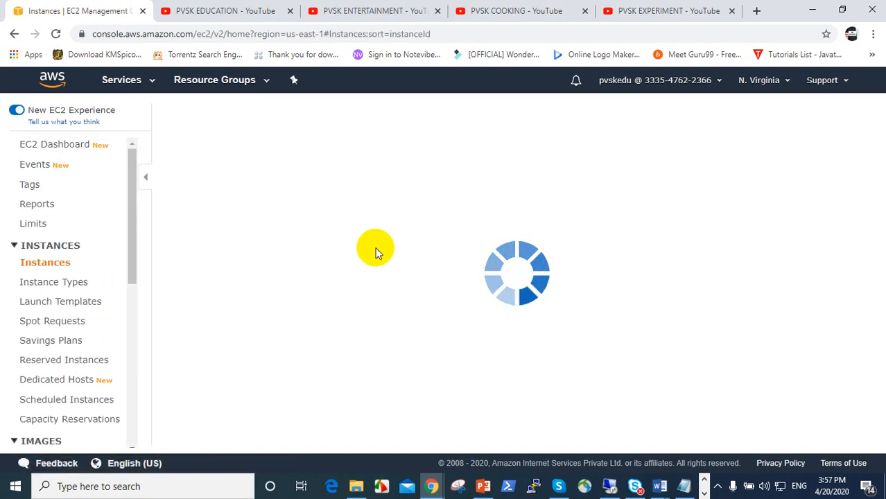
{"action": "left_click", "coordinate": [209, 114]}
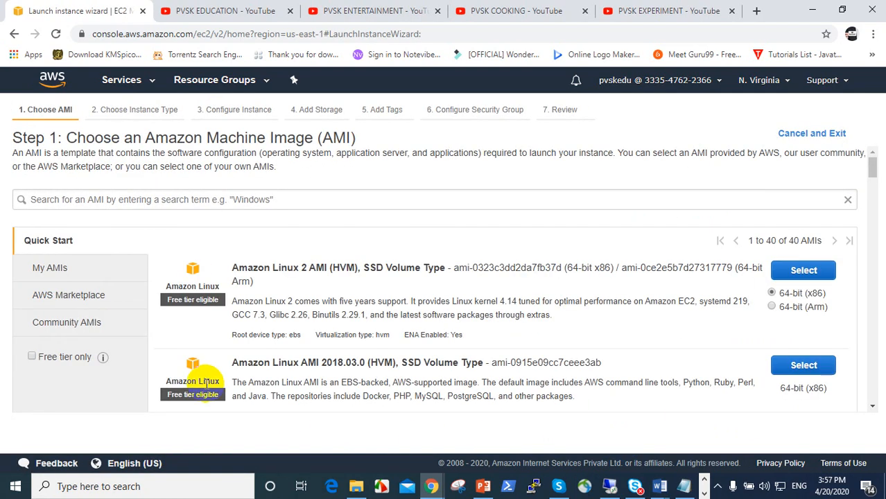
{"action": "left_click", "coordinate": [32, 356]}
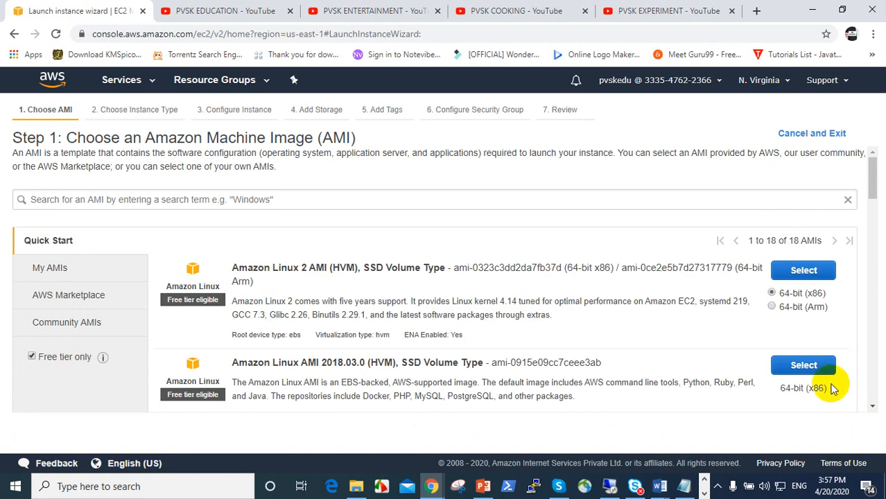
{"action": "left_click", "coordinate": [815, 366]}
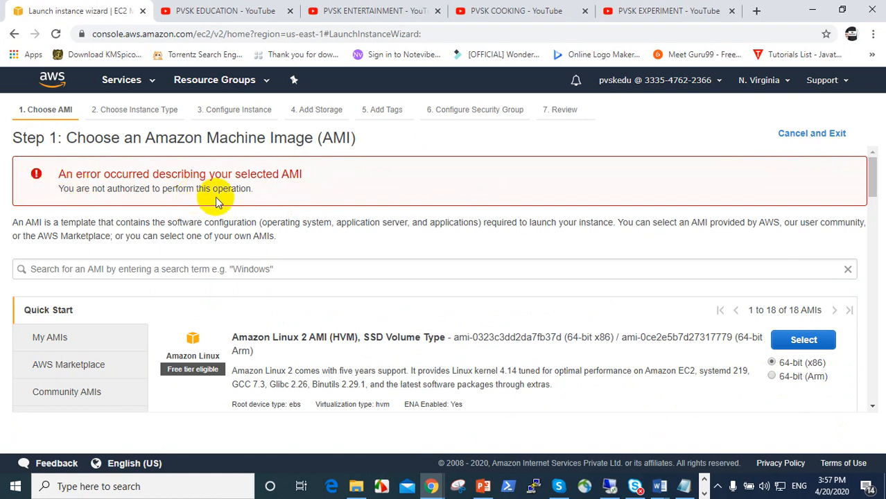
Highlight the not-authorized error message and sign out of the pvskedu user
{"action": "left_click_drag", "start_coordinate": [262, 191], "coordinate": [54, 177]}
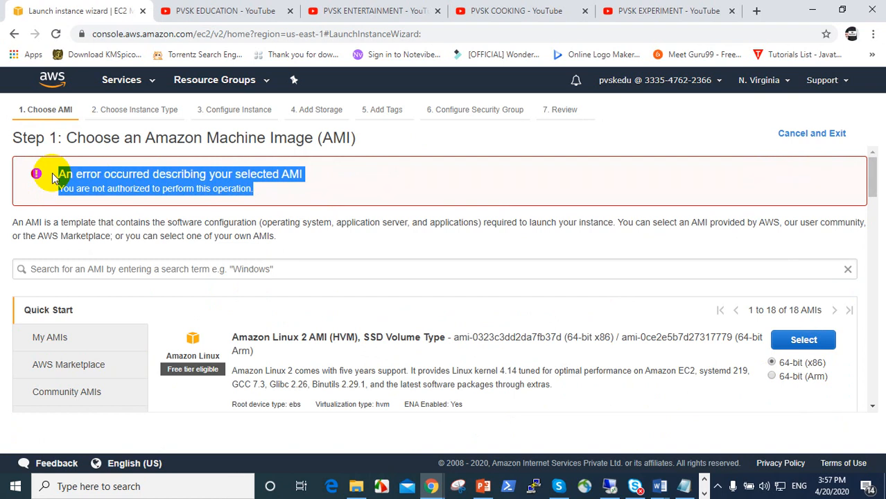
{"action": "left_click", "coordinate": [711, 81]}
{"action": "left_click", "coordinate": [649, 334]}
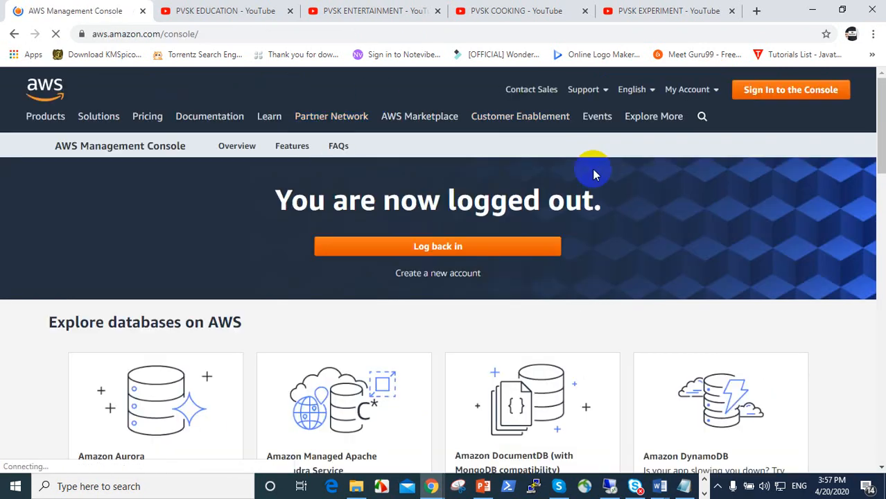
Sign back in to the console as the root user with the saved password
{"action": "left_click", "coordinate": [683, 97]}
{"action": "left_click", "coordinate": [688, 119]}
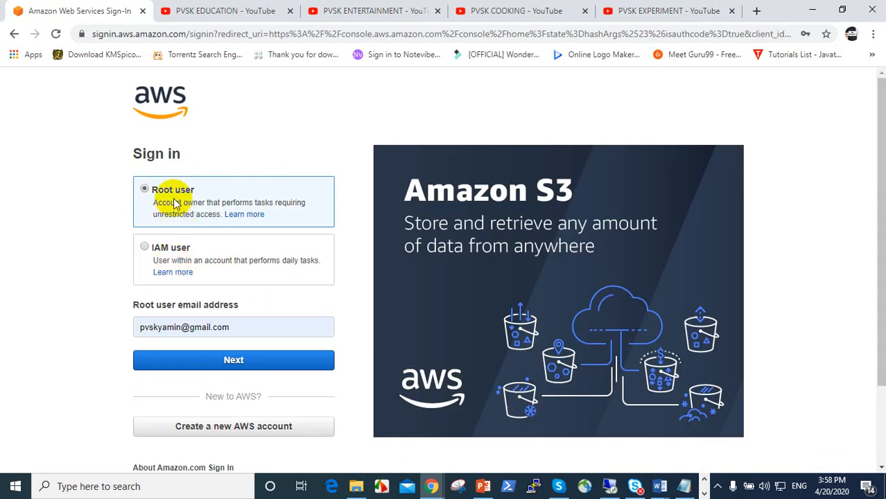
{"action": "left_click", "coordinate": [208, 359]}
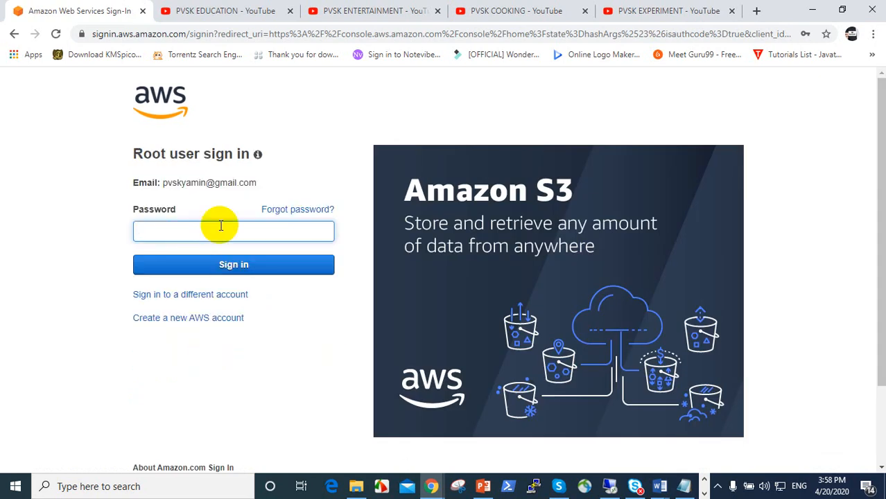
{"action": "left_click", "coordinate": [219, 229]}
{"action": "left_click", "coordinate": [192, 265]}
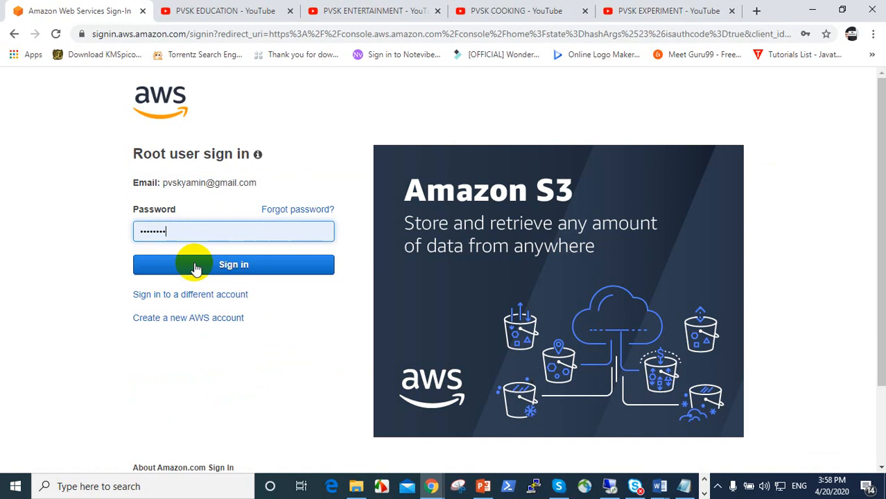
{"action": "left_click", "coordinate": [217, 271]}
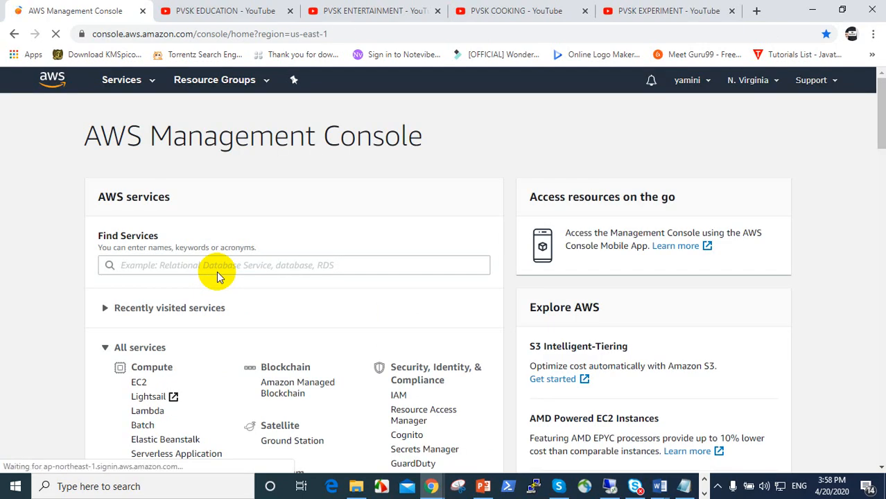
Open the root account menu, browse the PVSK YouTube channel tabs, and return to AWS
{"action": "left_click", "coordinate": [680, 94]}
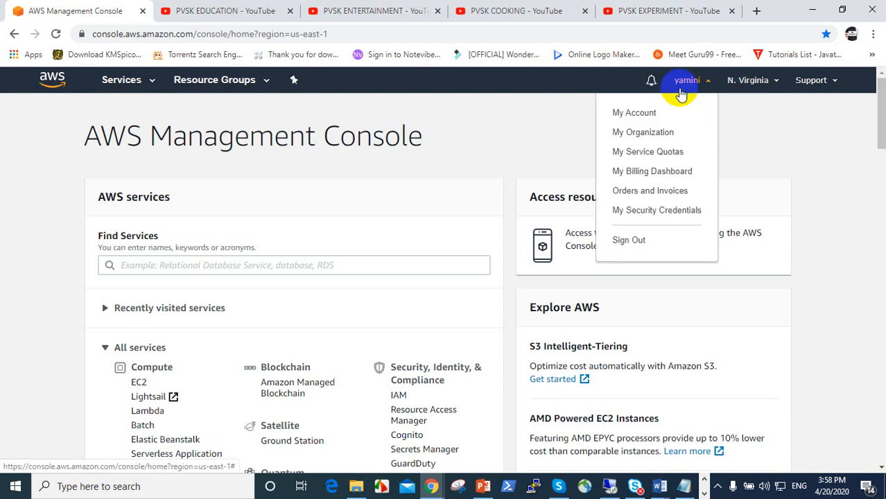
{"action": "left_click", "coordinate": [249, 13]}
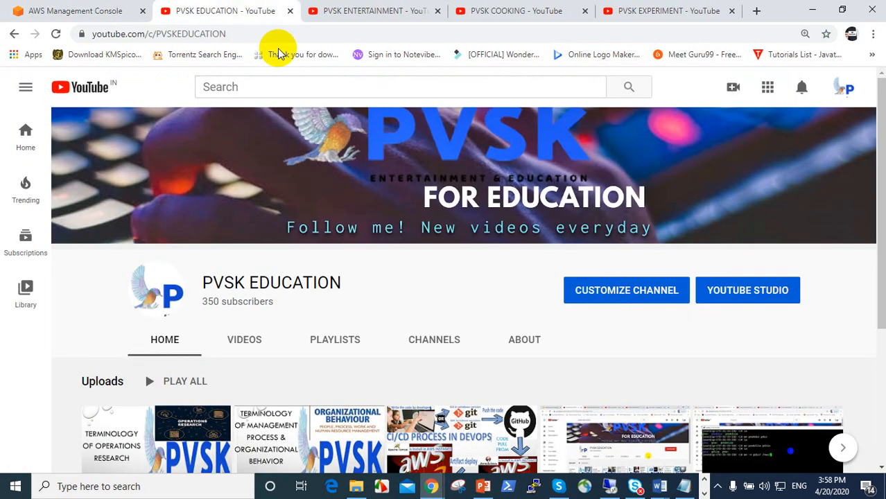
{"action": "left_click", "coordinate": [372, 14]}
{"action": "left_click", "coordinate": [506, 10]}
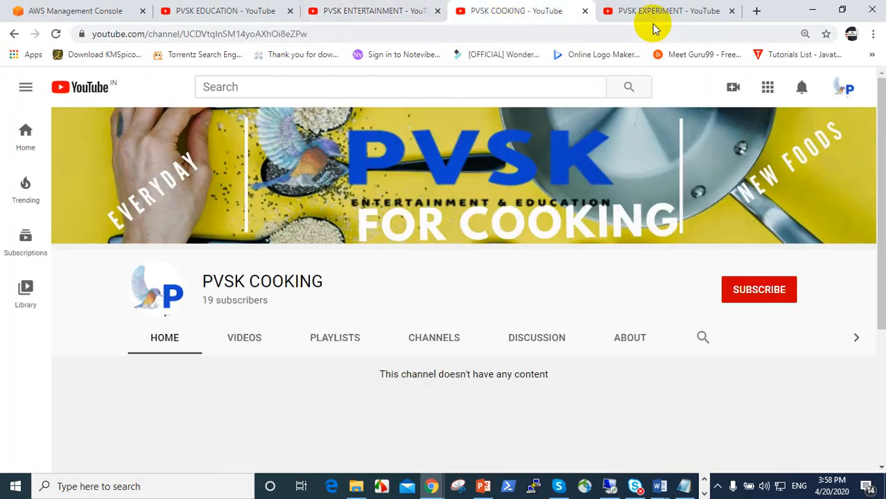
{"action": "left_click", "coordinate": [652, 15]}
{"action": "left_click", "coordinate": [208, 11]}
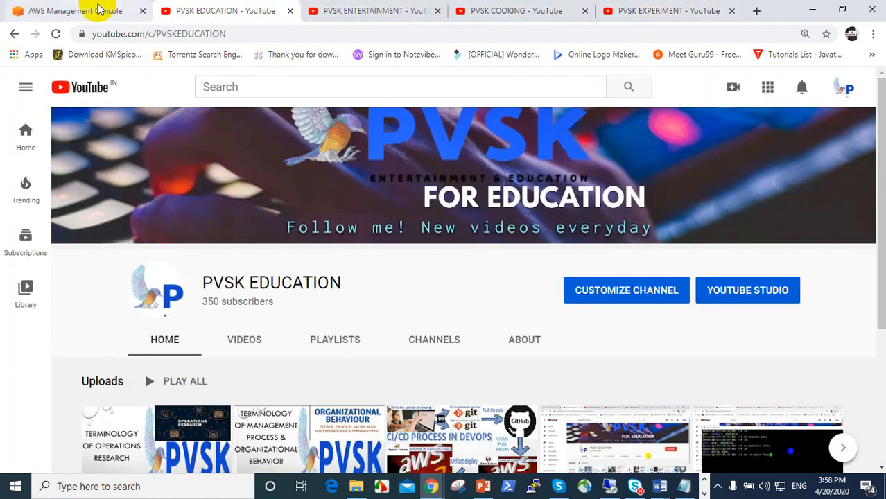
{"action": "left_click", "coordinate": [99, 9]}
{"action": "left_click", "coordinate": [719, 487]}
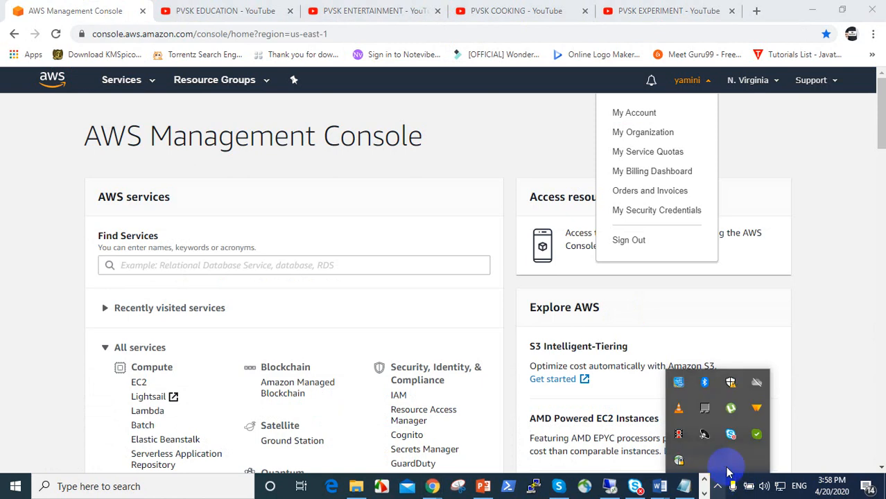